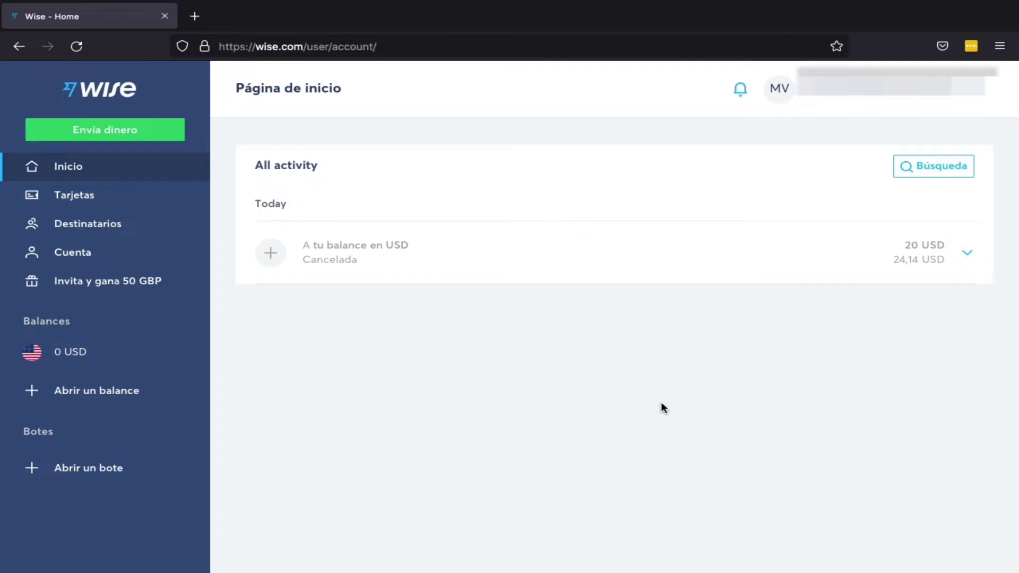
left_click(969, 104)
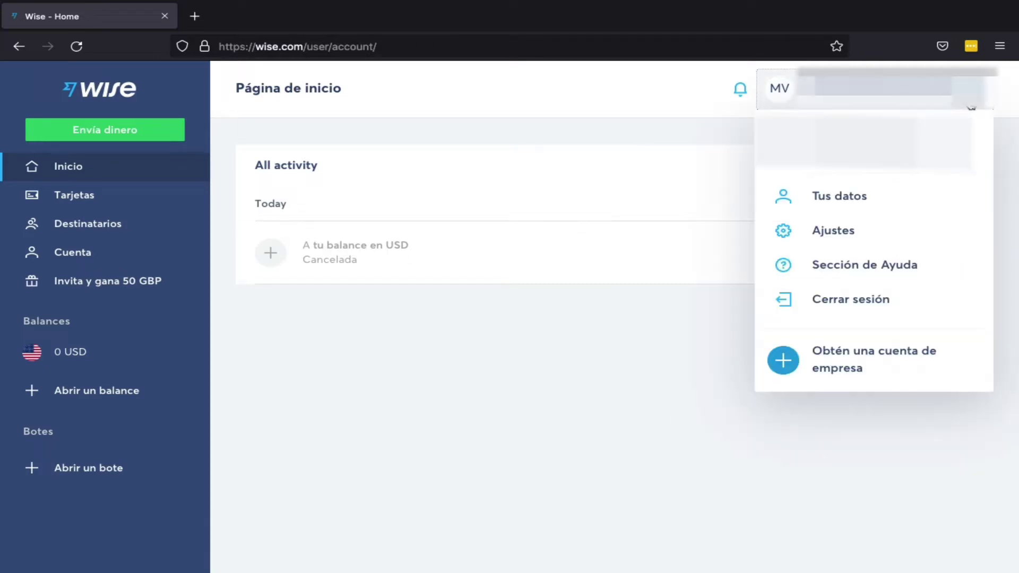
left_click(840, 194)
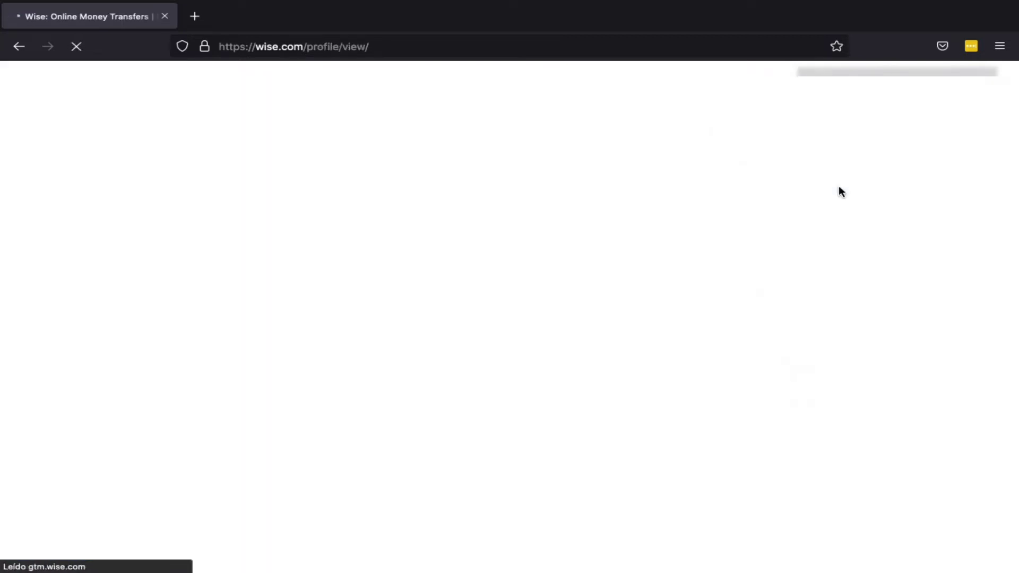
scroll(670, 218, "down", 1)
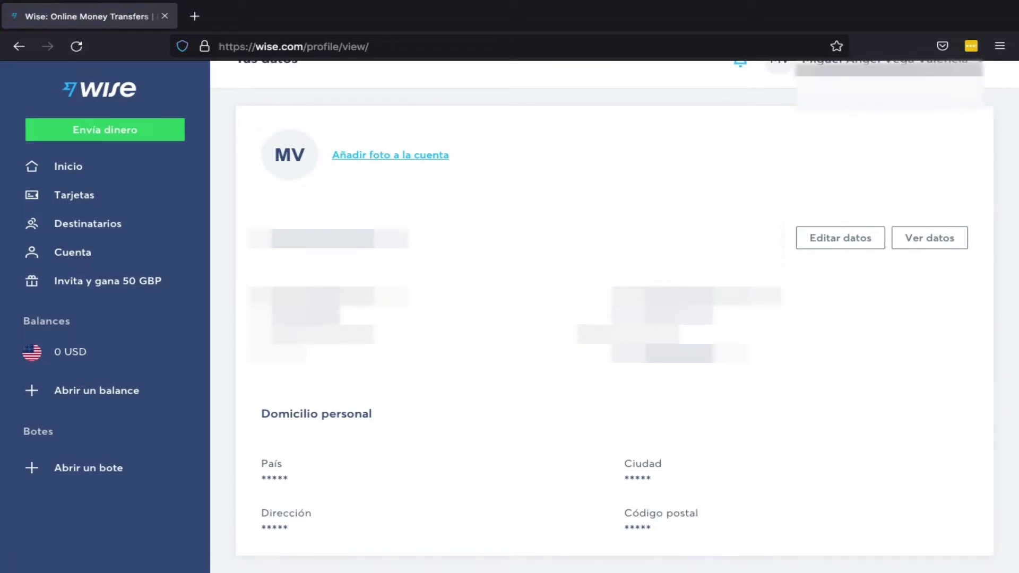
left_click(67, 166)
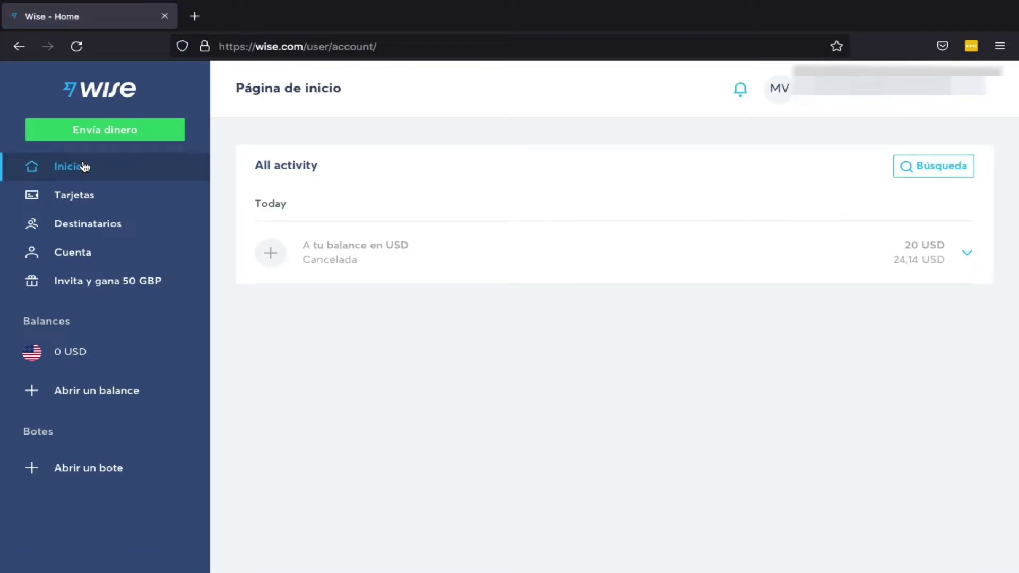
left_click(102, 393)
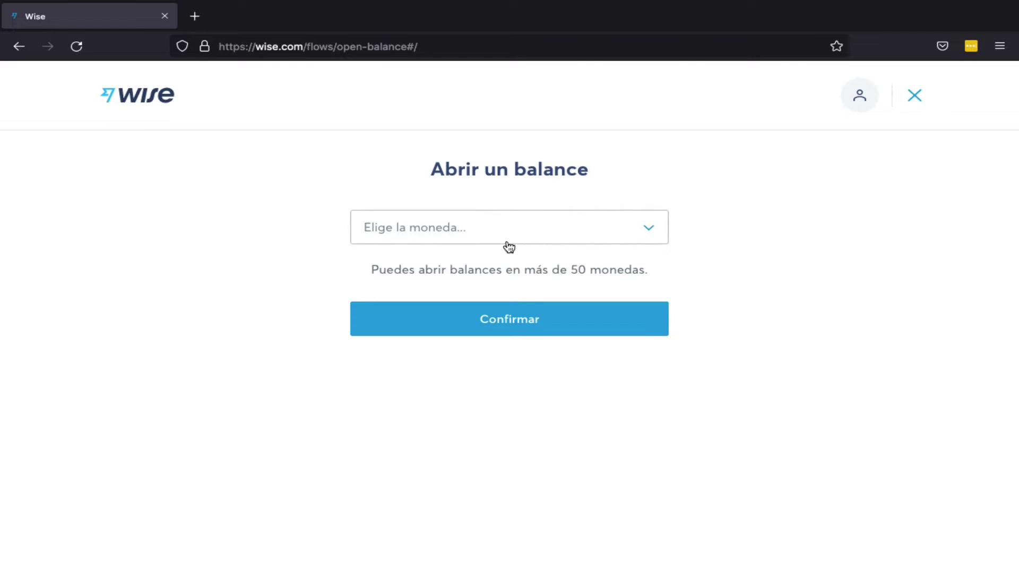
left_click(508, 241)
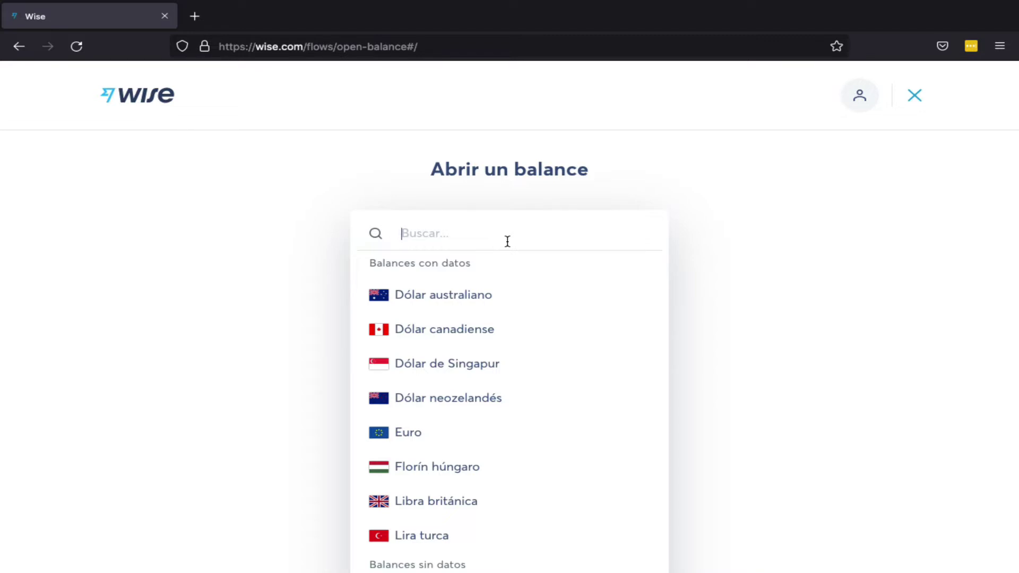
type("USD")
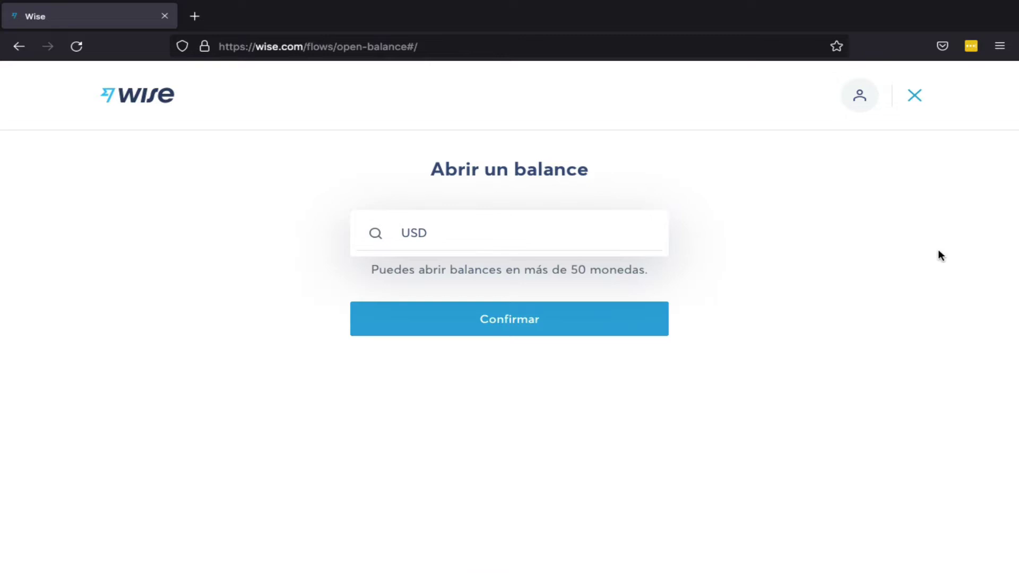
left_click(941, 256)
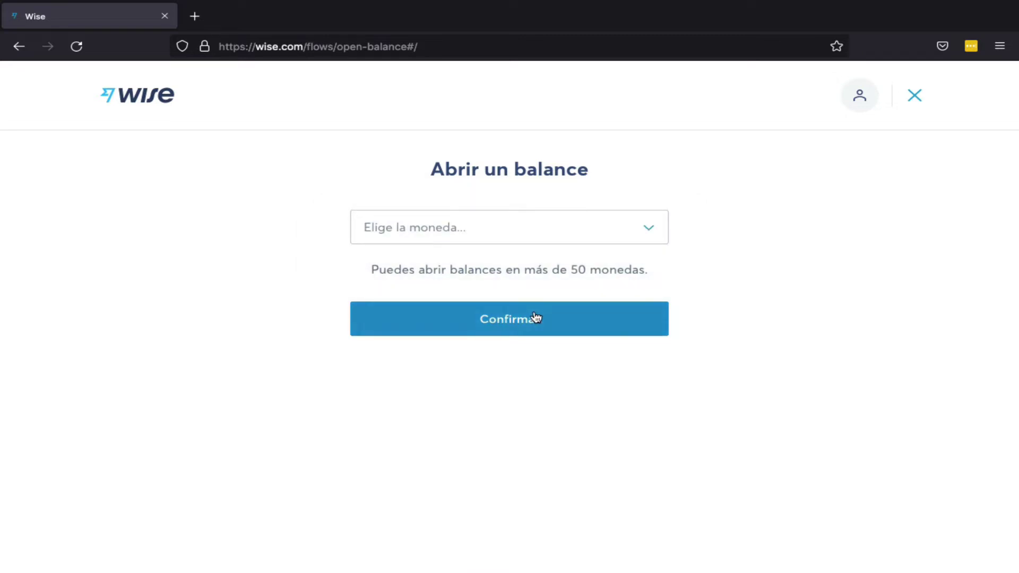
left_click(922, 100)
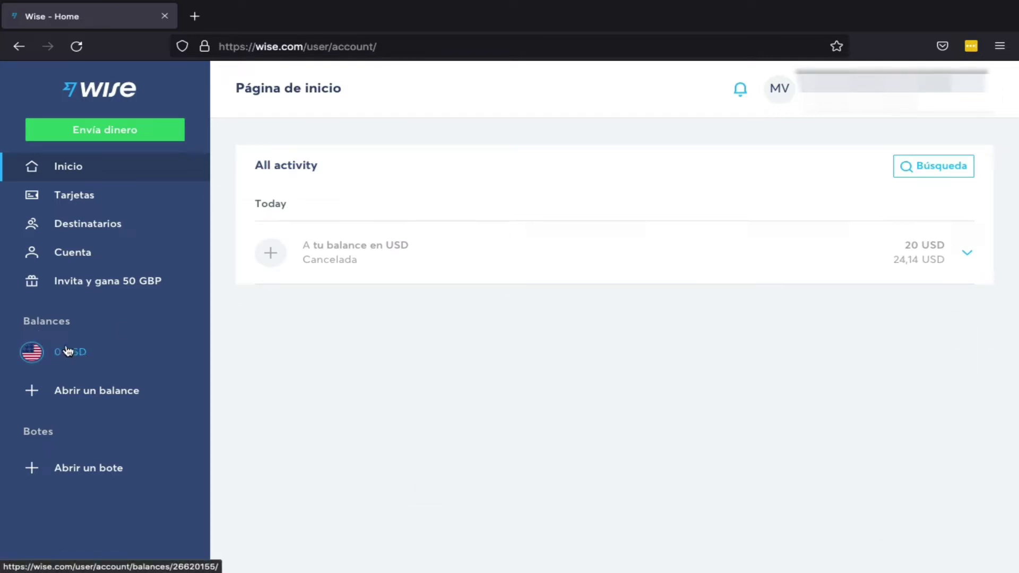
- Open the 0 USD balance and expand the 'Obtén datos de balances en USD' card to see its steps
left_click(64, 359)
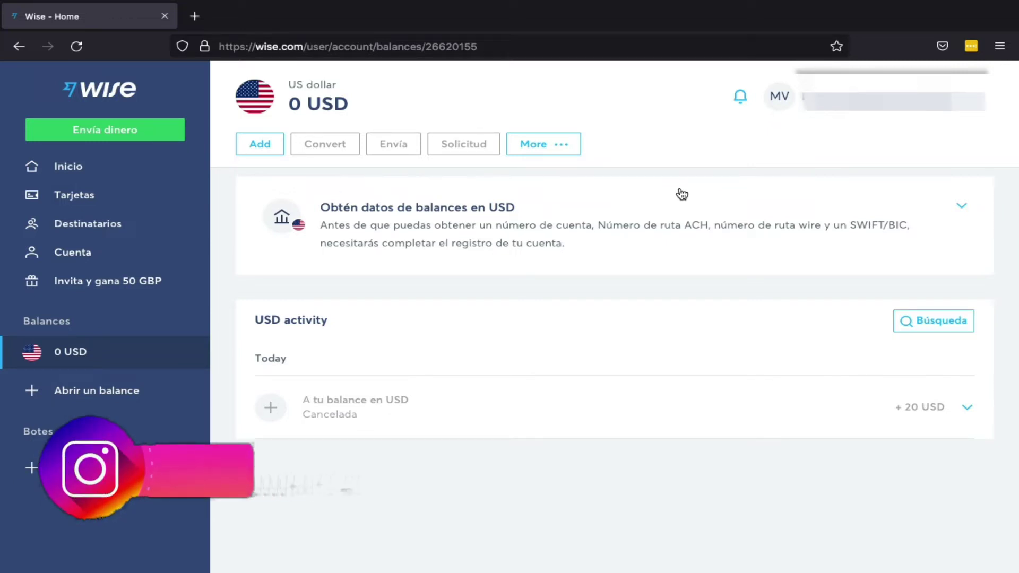
left_click(960, 209)
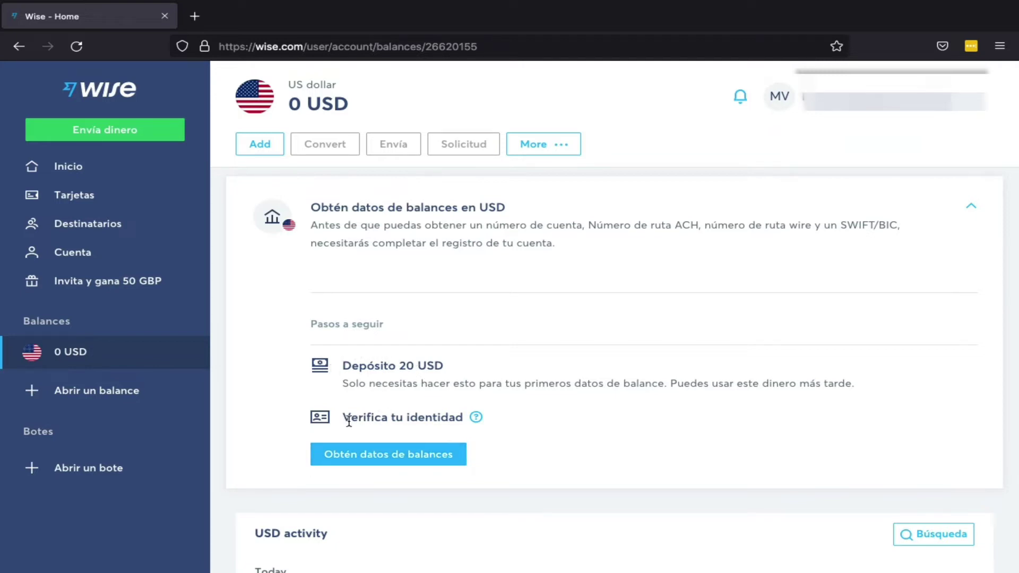
- Start 'Obtén datos de balances', keep 20 USD in the Añadir amount, and continue to payment methods
left_click(389, 461)
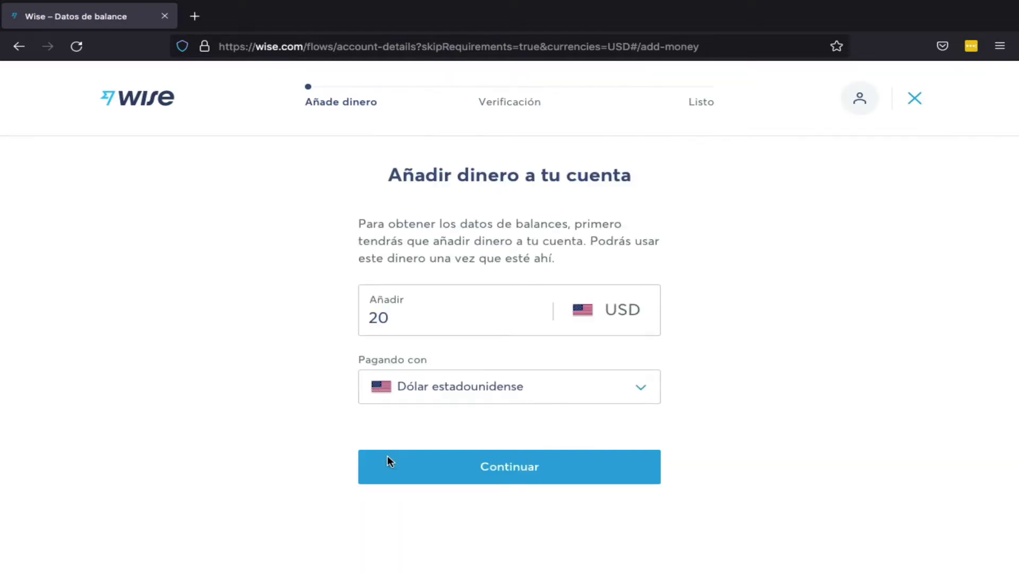
left_click(430, 321)
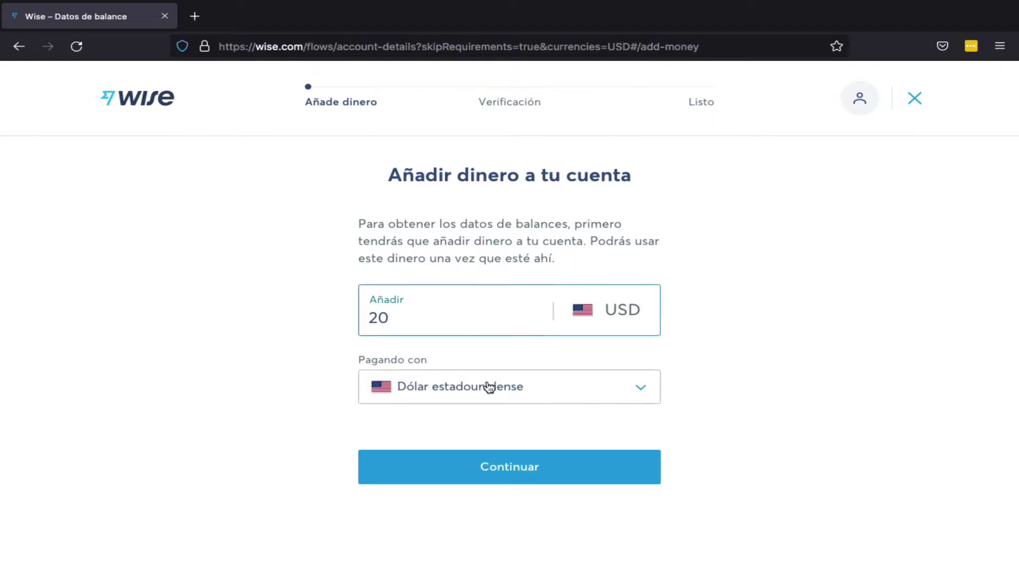
left_click(506, 467)
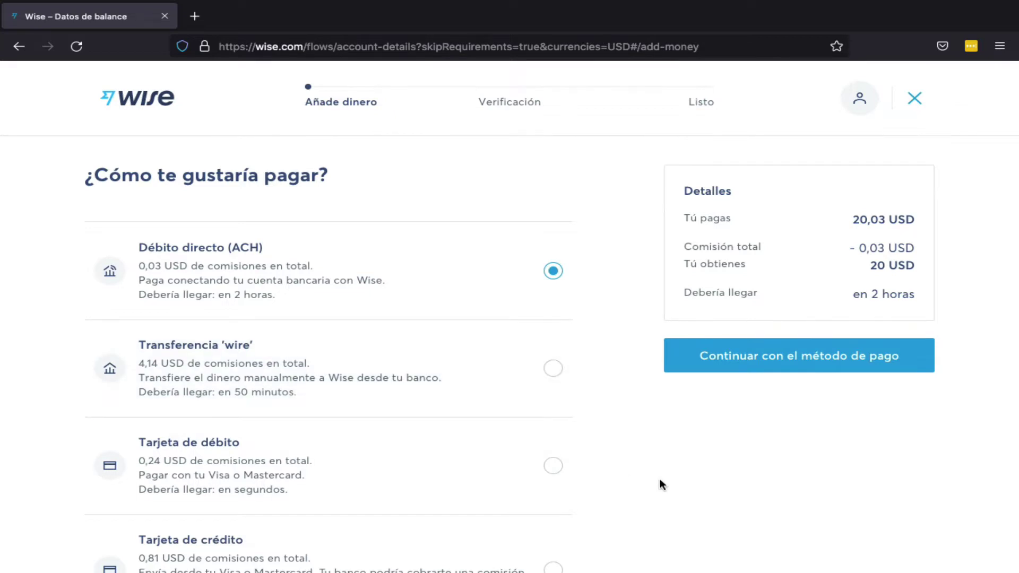
- Switch the 20,24 USD deposit's payment method to Tarjeta de débito and proceed to the card form
scroll(659, 480, "down", 1)
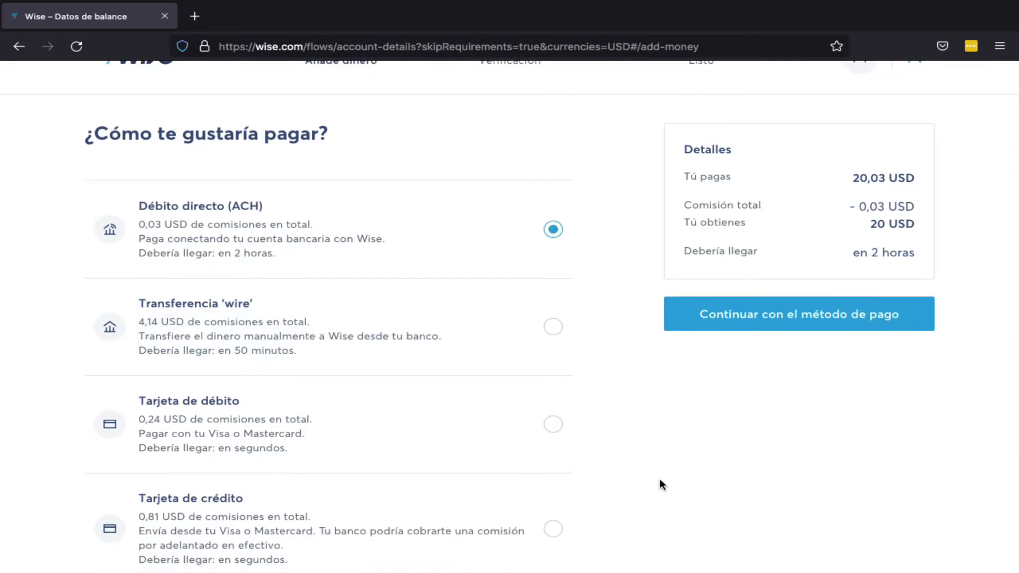
left_click(395, 422)
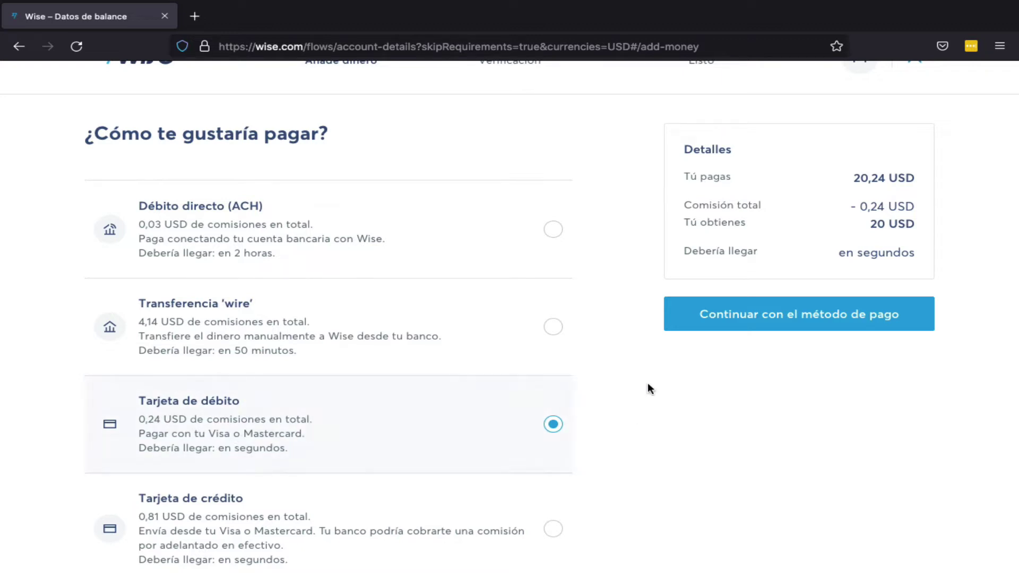
left_click(812, 324)
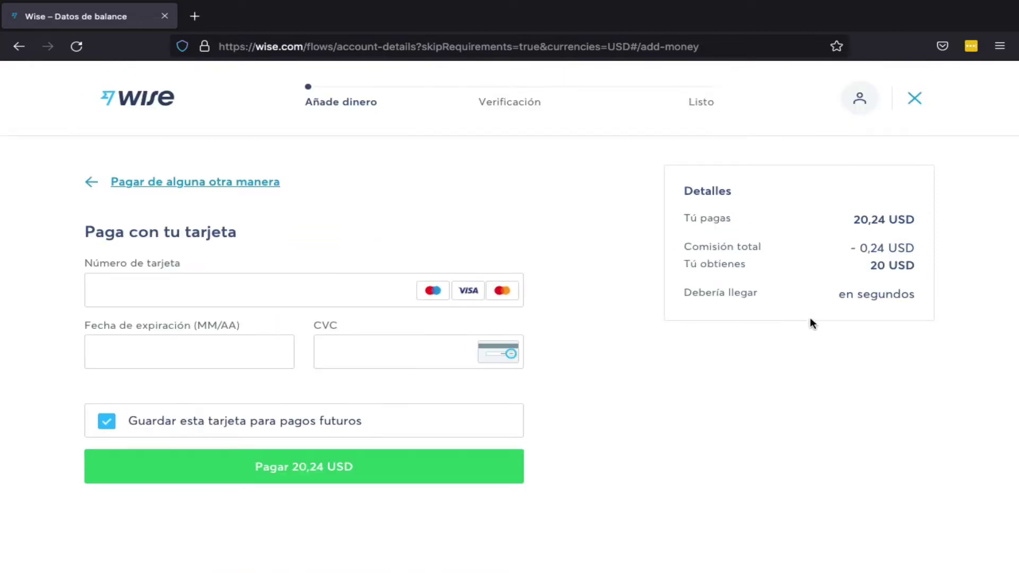
- Fill in the debit card's number, expiry and CVC, untick card saving, and pay 20,24 USD
left_click(244, 289)
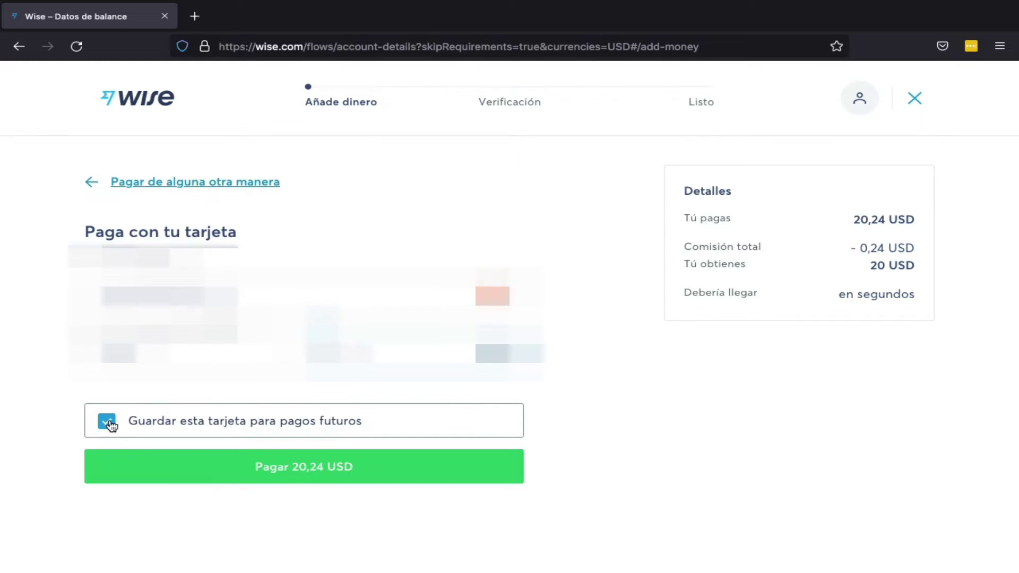
left_click(110, 424)
left_click(321, 472)
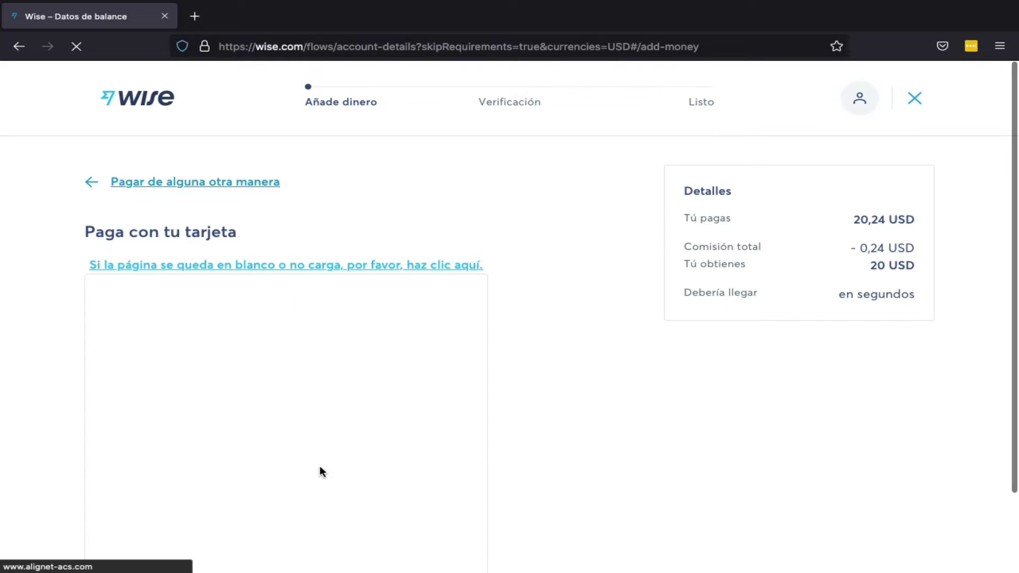
- Enter the bank's Clave Dinámica in the SecureCode form and submit it to confirm the payment
scroll(556, 414, "down", 2)
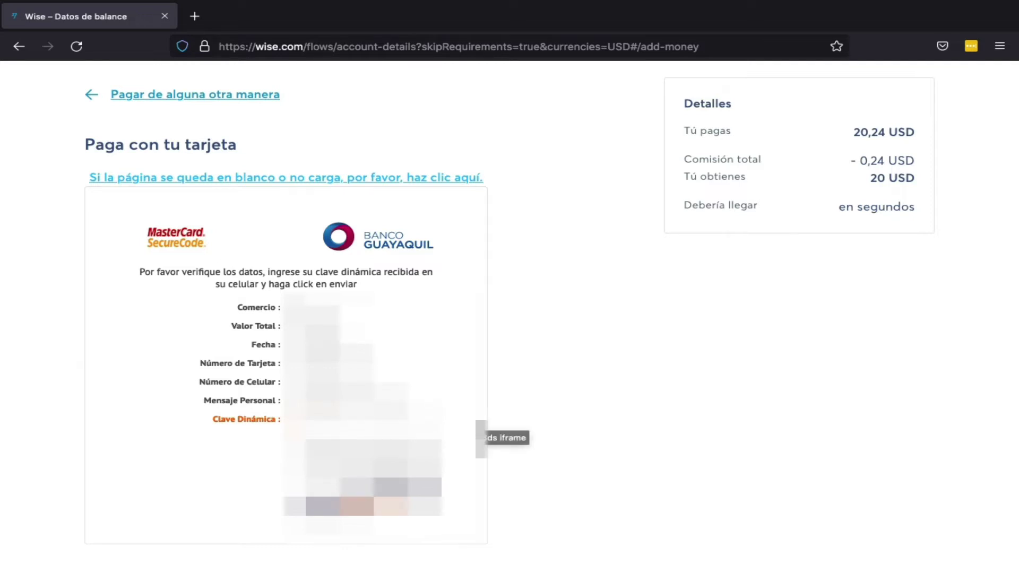
scroll(480, 429, "down", 1)
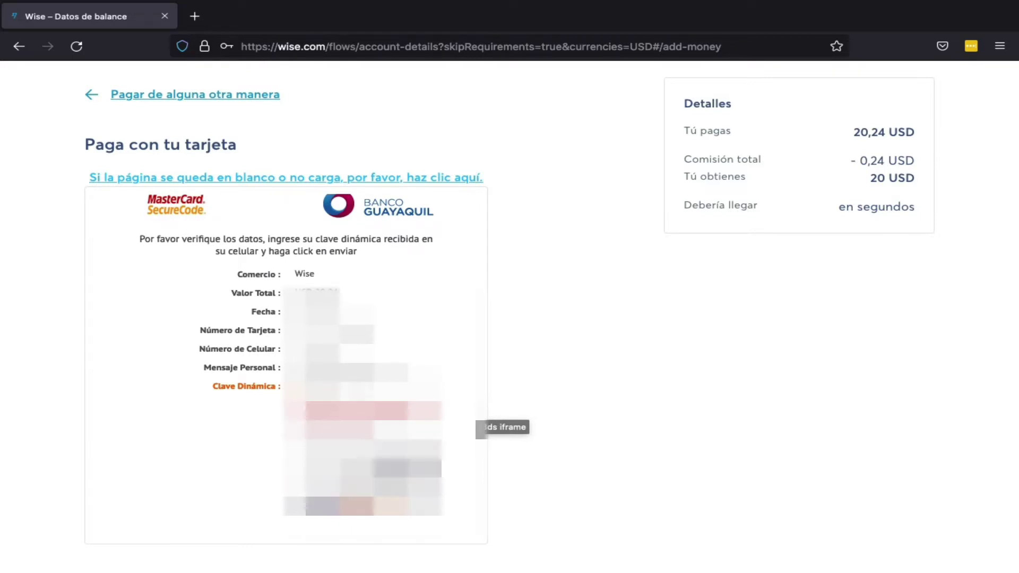
key("Return")
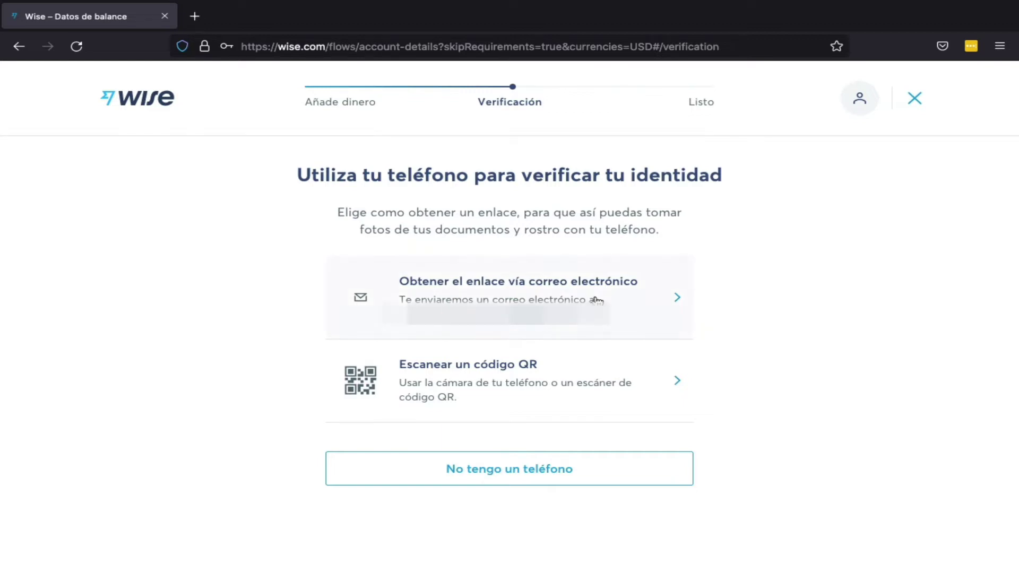
- Request the identity-verification link by email, then start opening Gmail in a new browser tab
left_click(513, 300)
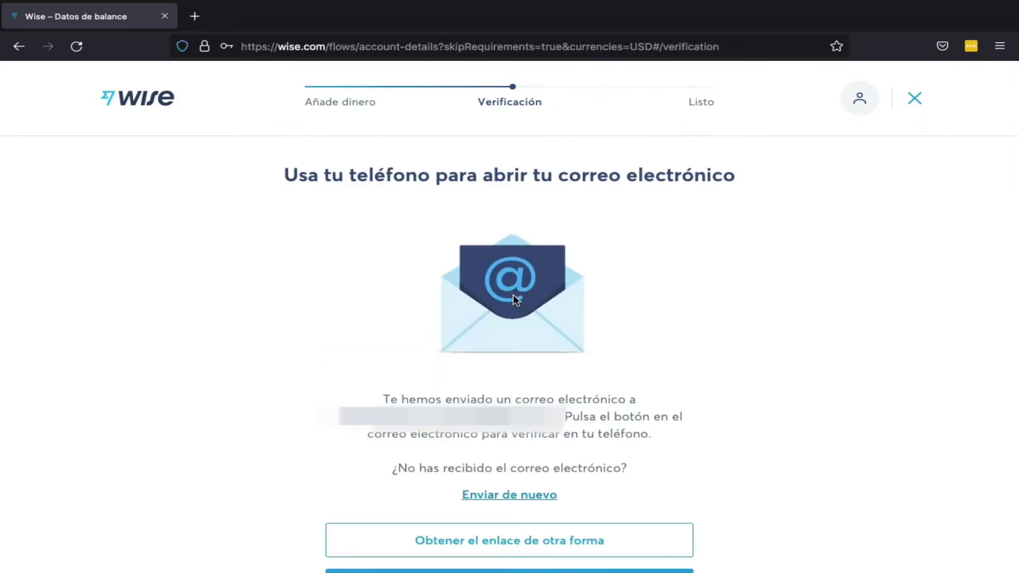
scroll(521, 324, "down", 1)
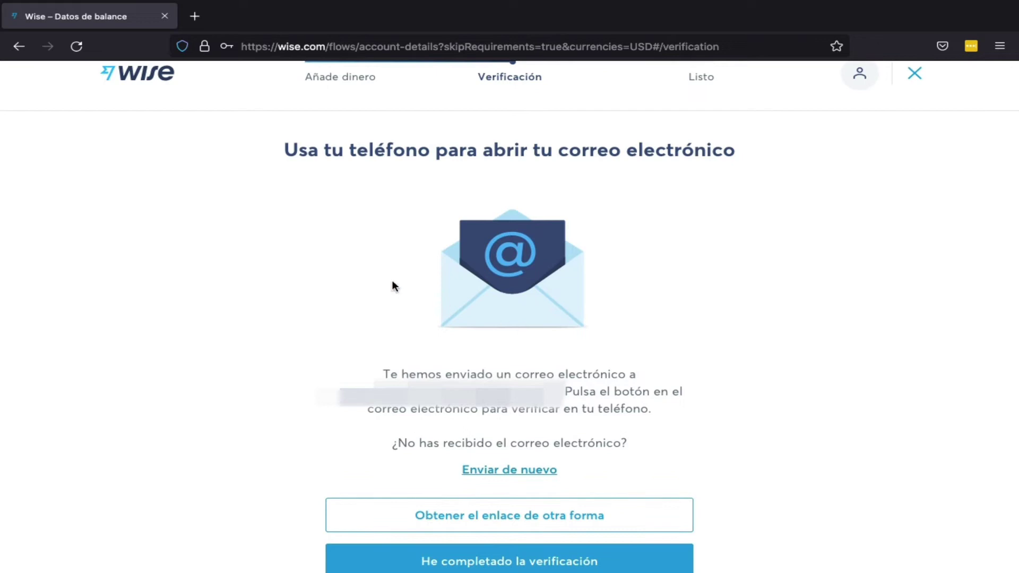
left_click(200, 24)
type("GMA")
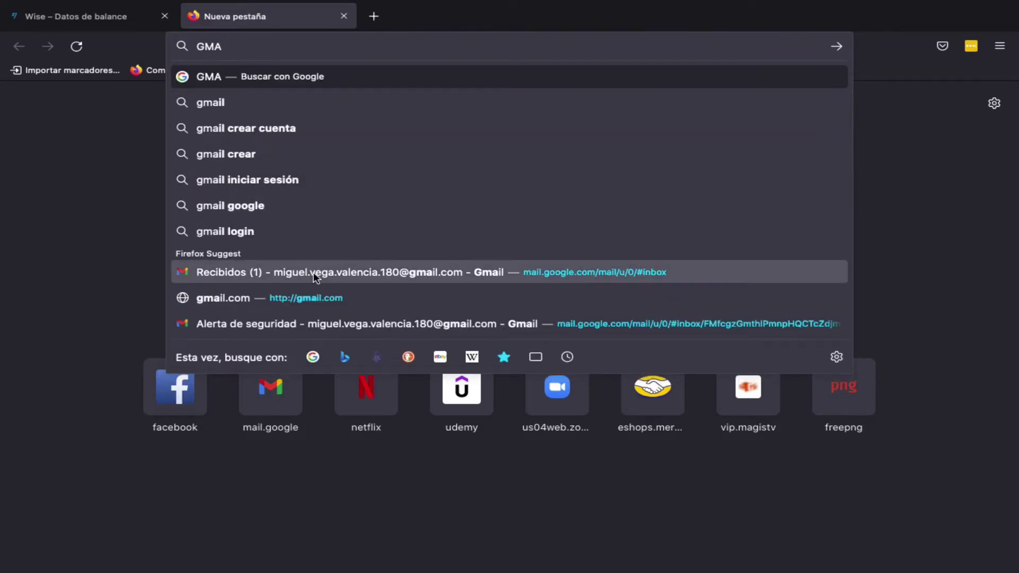
- In Gmail, review Wise's money-added email and the bank's $20.24 WISE US INC charge email
left_click(313, 272)
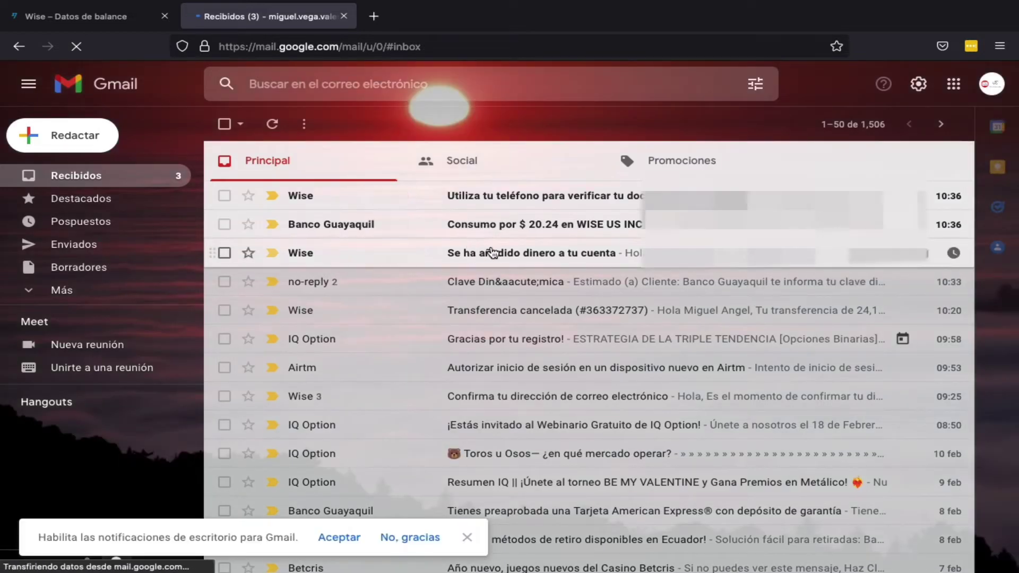
left_click(493, 252)
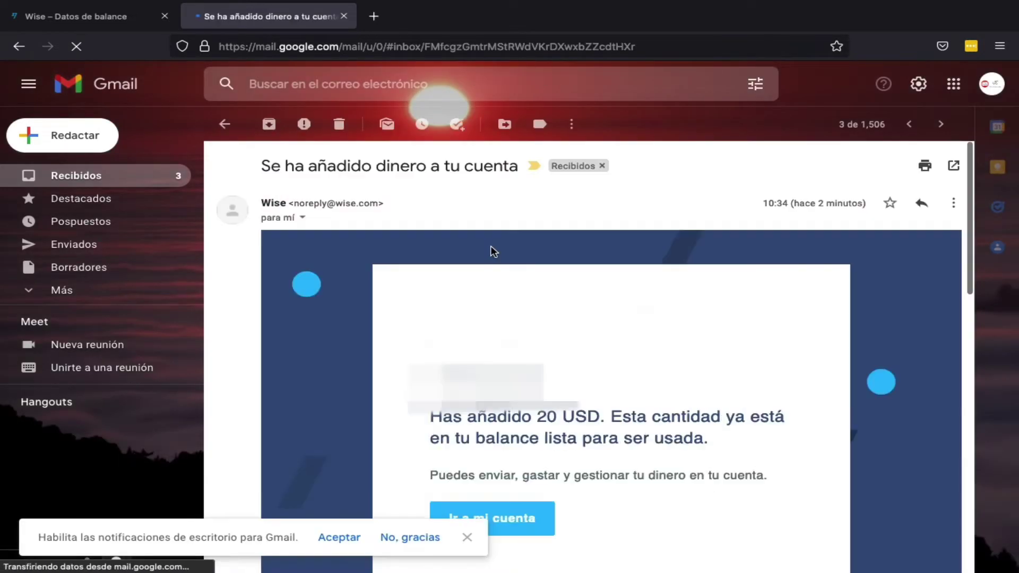
scroll(492, 276, "down", 1)
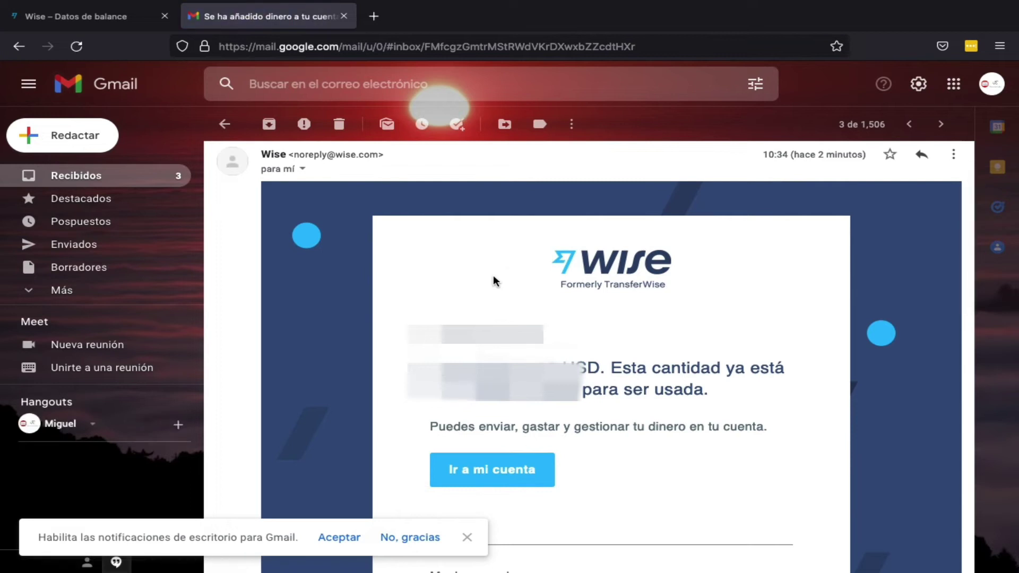
left_click(220, 124)
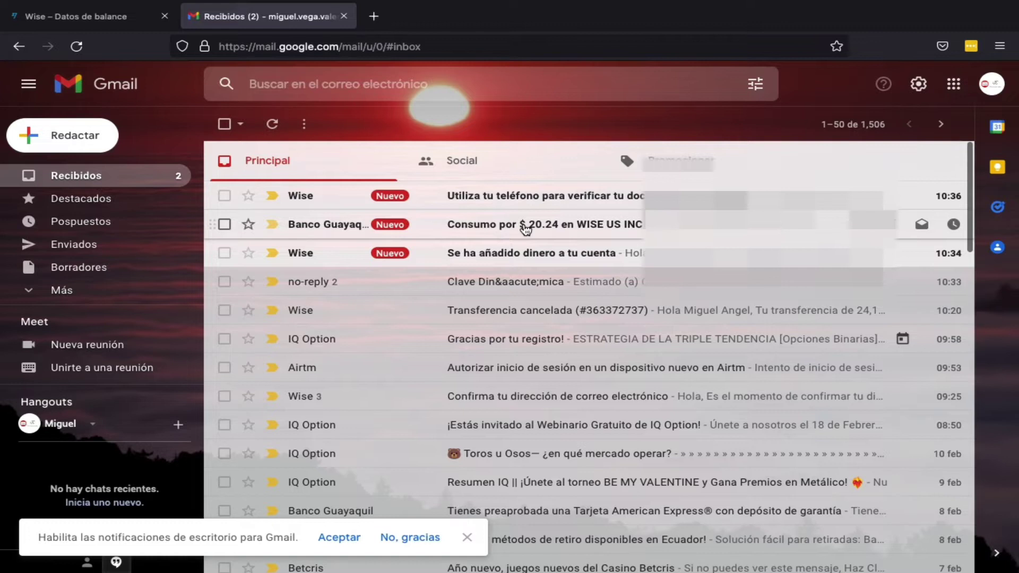
left_click(525, 225)
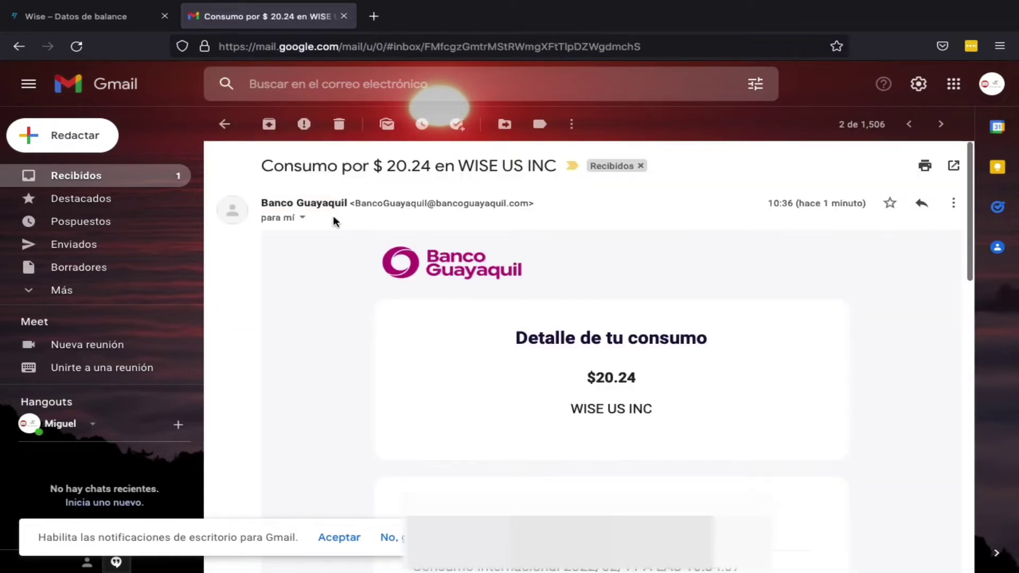
left_click(224, 124)
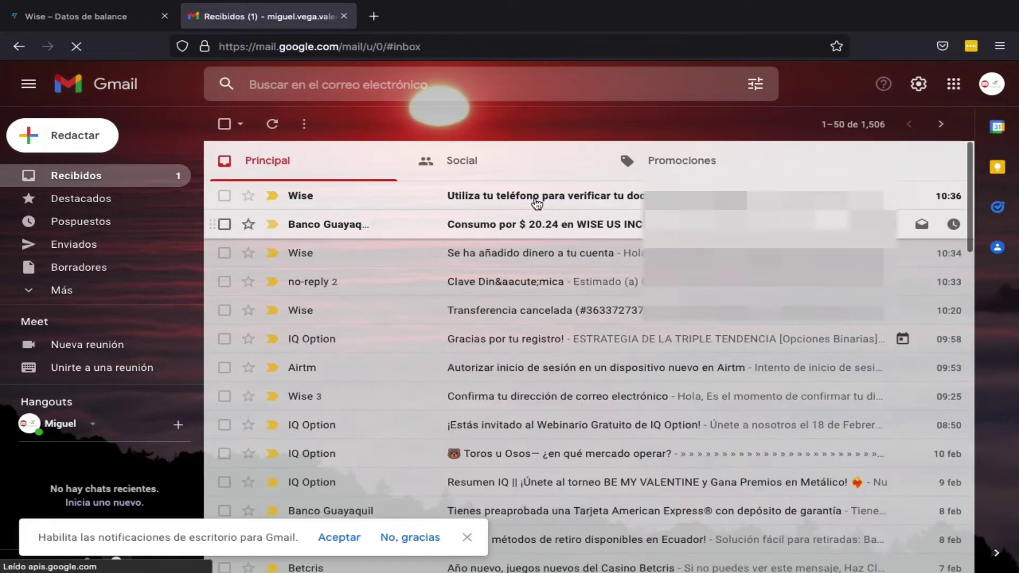
- Open and read Wise's 'Utiliza tu teléfono para verificar tu documento de identidad' email
left_click(517, 196)
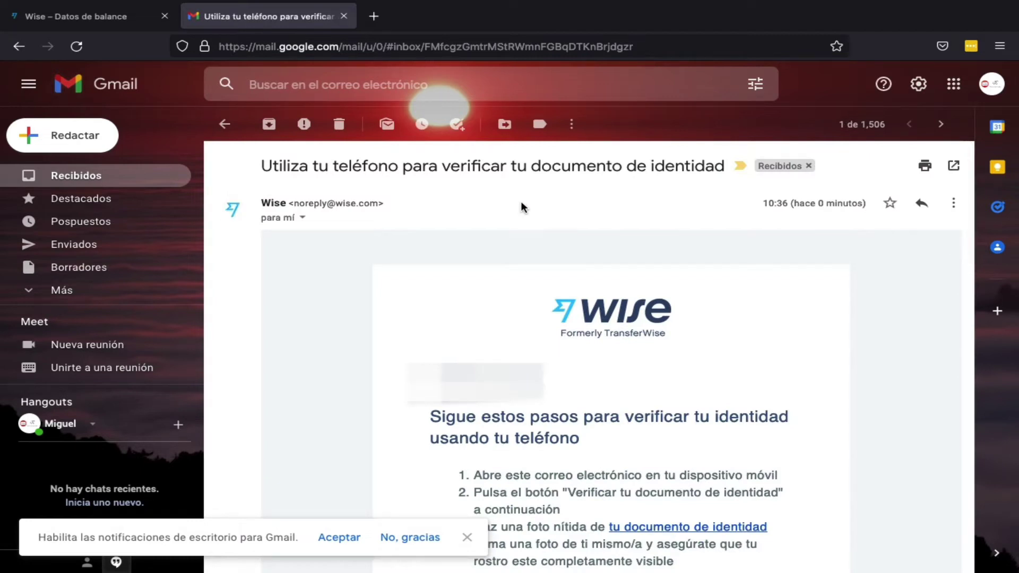
scroll(520, 200, "down", 3)
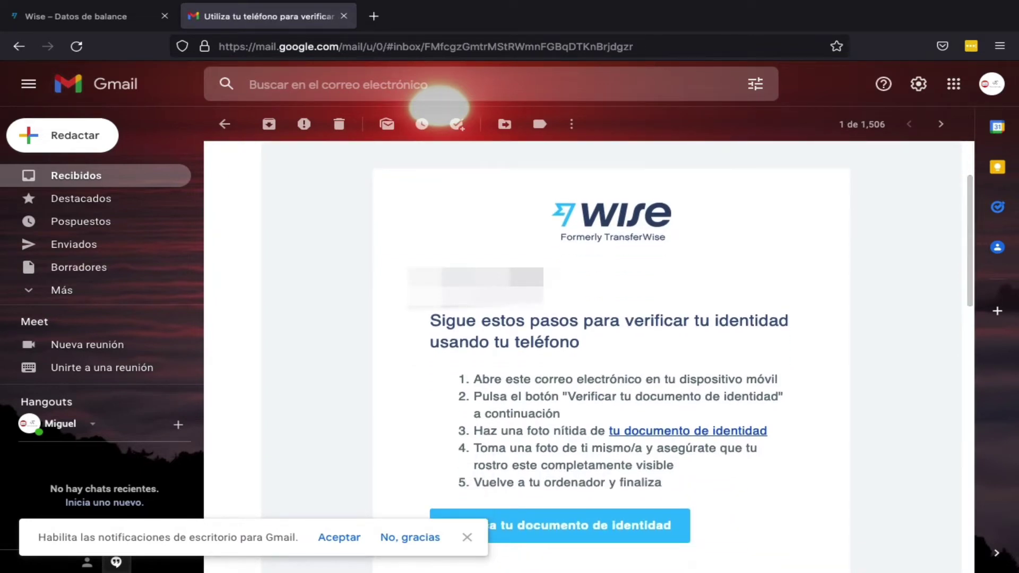
scroll(439, 107, "down", 1)
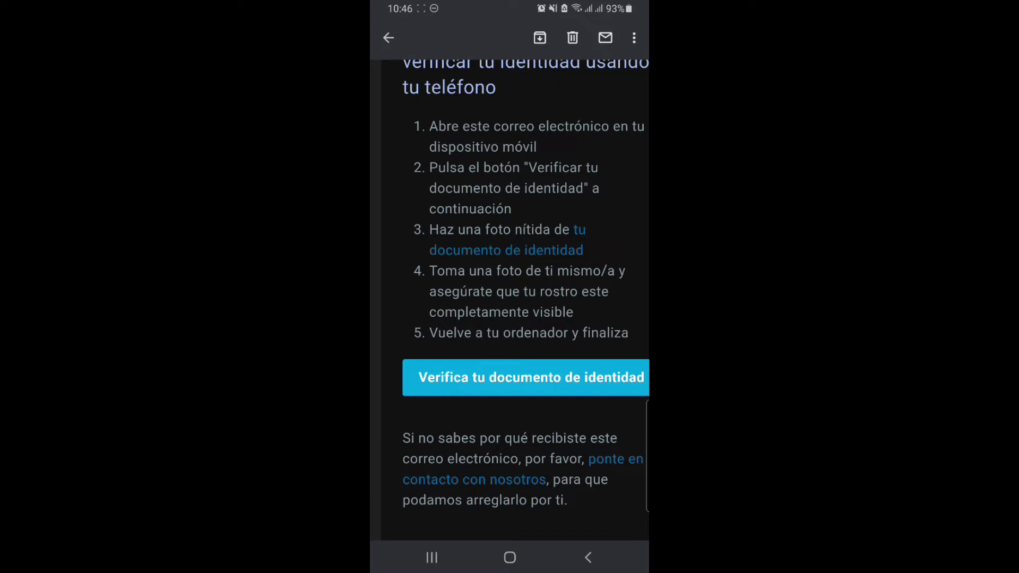
- Open 'Verifica tu documento de identidad' in Chrome and sign in to Wise with the autofilled login
left_click(525, 377)
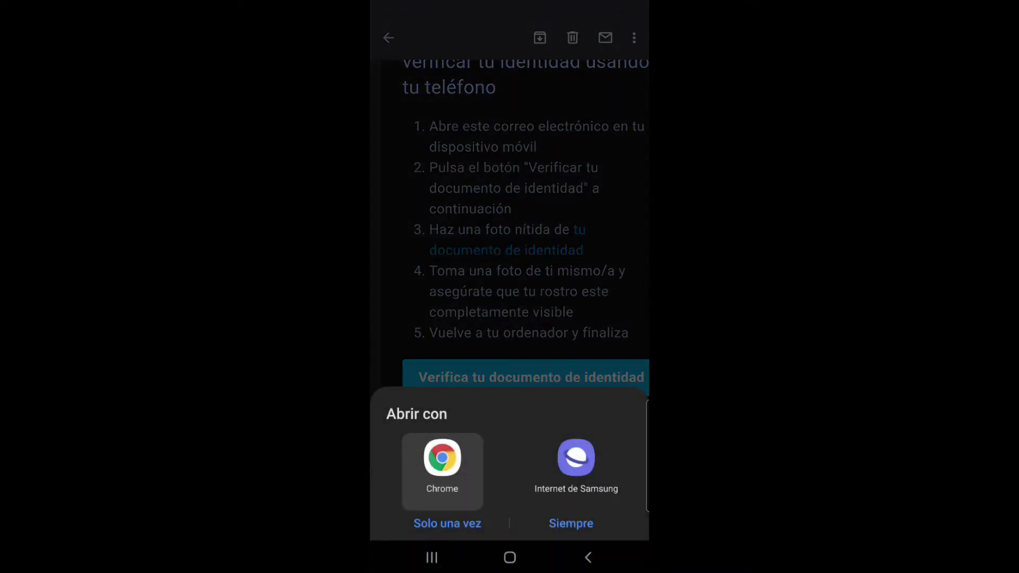
left_click(447, 523)
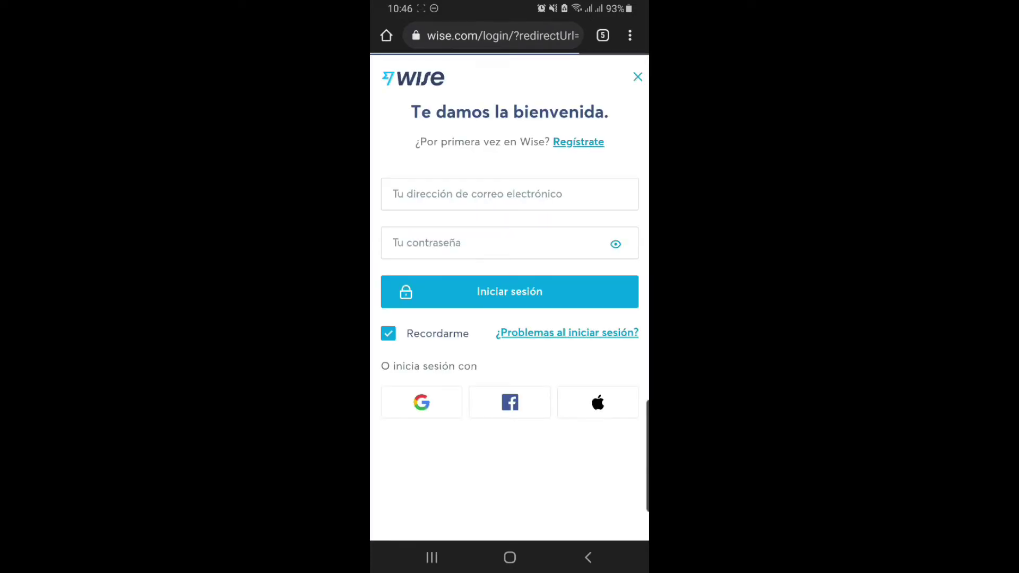
left_click(510, 234)
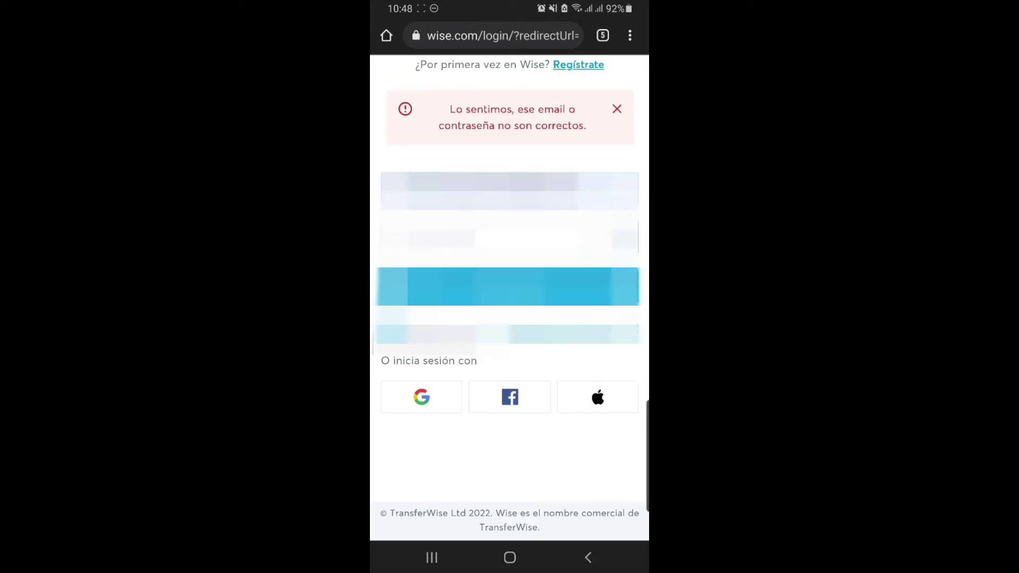
left_click(509, 286)
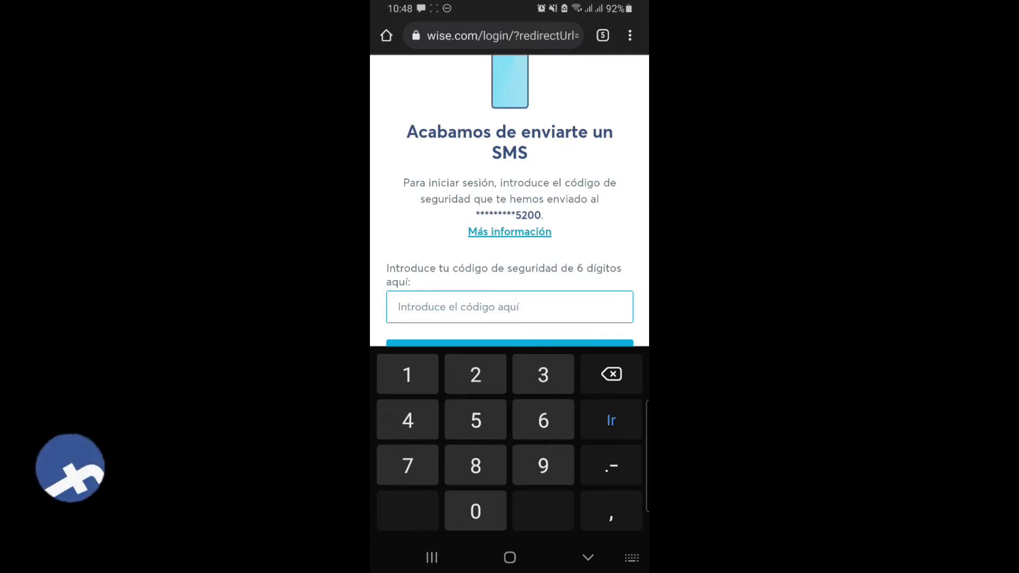
- Read the security code in the SMS conversation and switch back to the Wise code page
left_click_drag(510, 5, 509, 318)
left_click(510, 183)
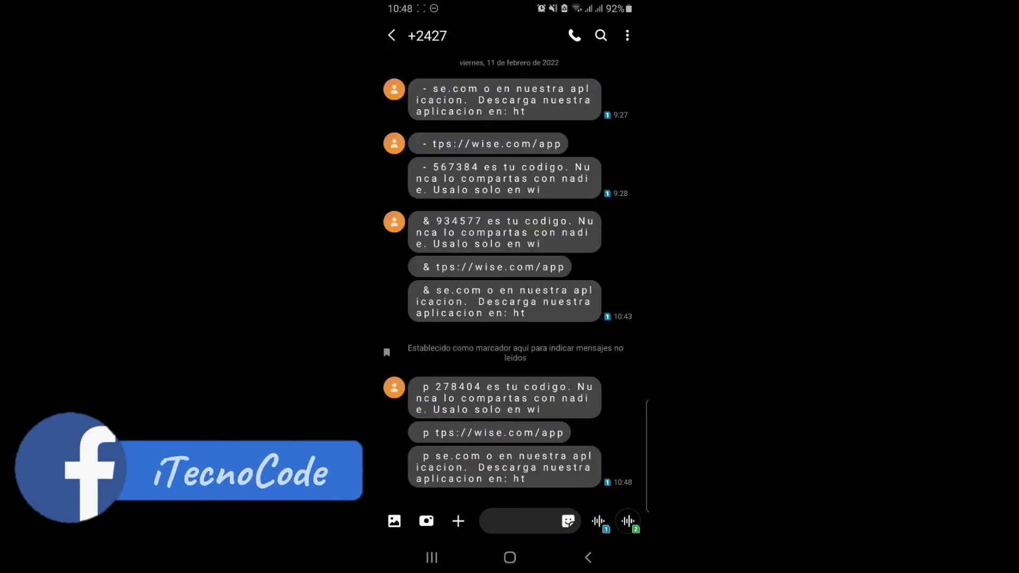
left_click(431, 557)
left_click(510, 213)
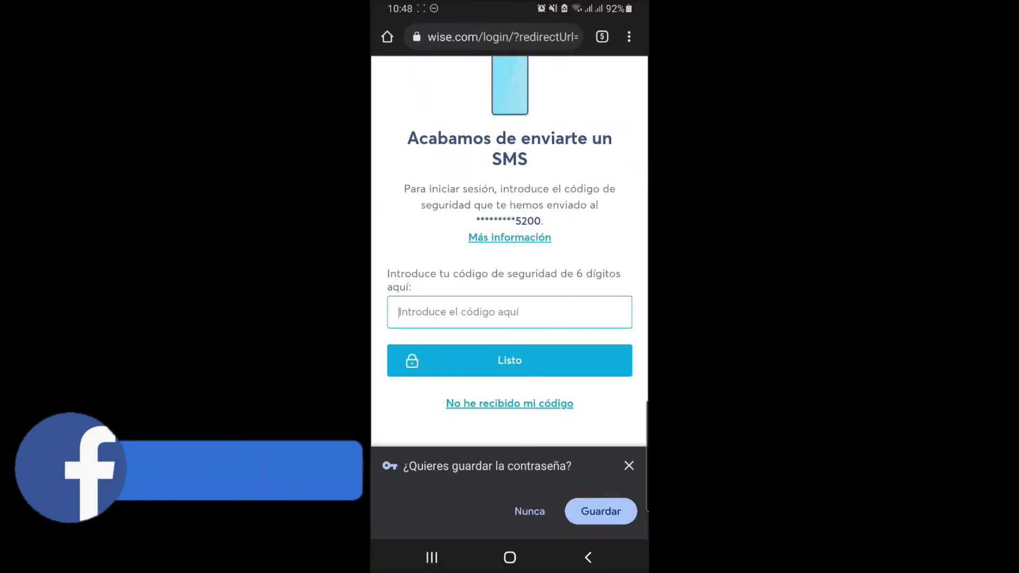
- Enter the 6-digit SMS security code in Wise and submit it with Listo
left_click(510, 311)
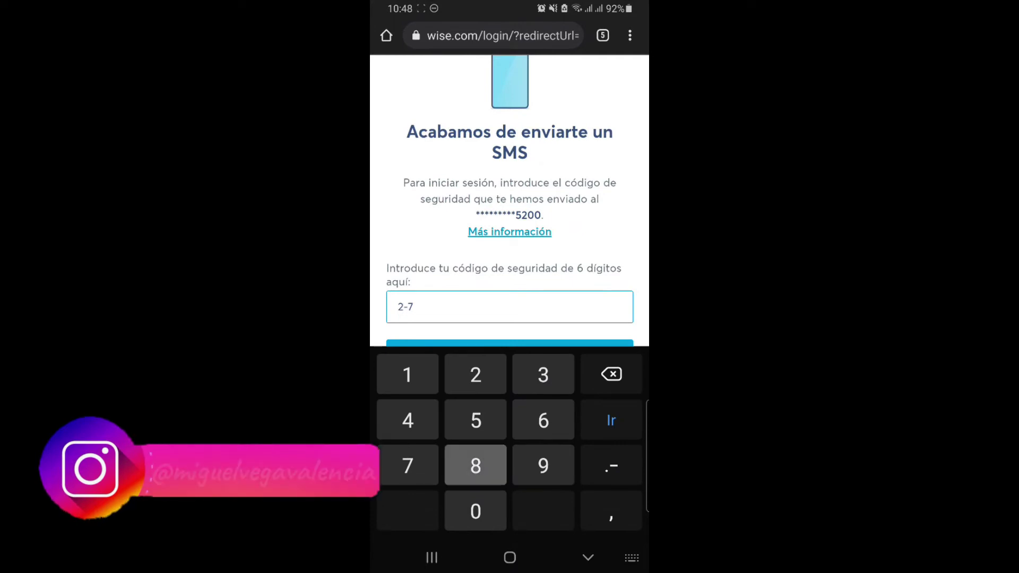
left_click(431, 558)
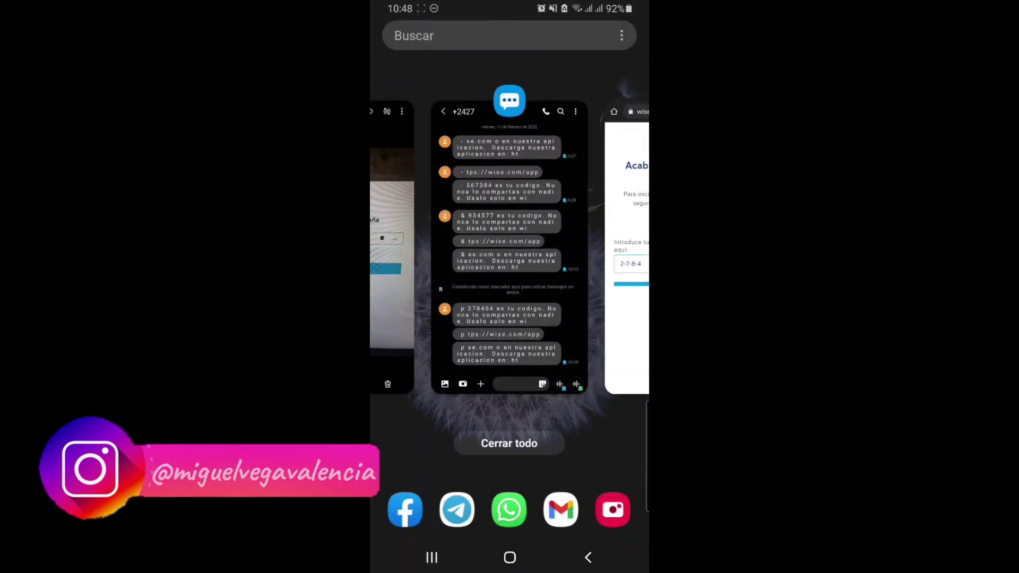
left_click(626, 239)
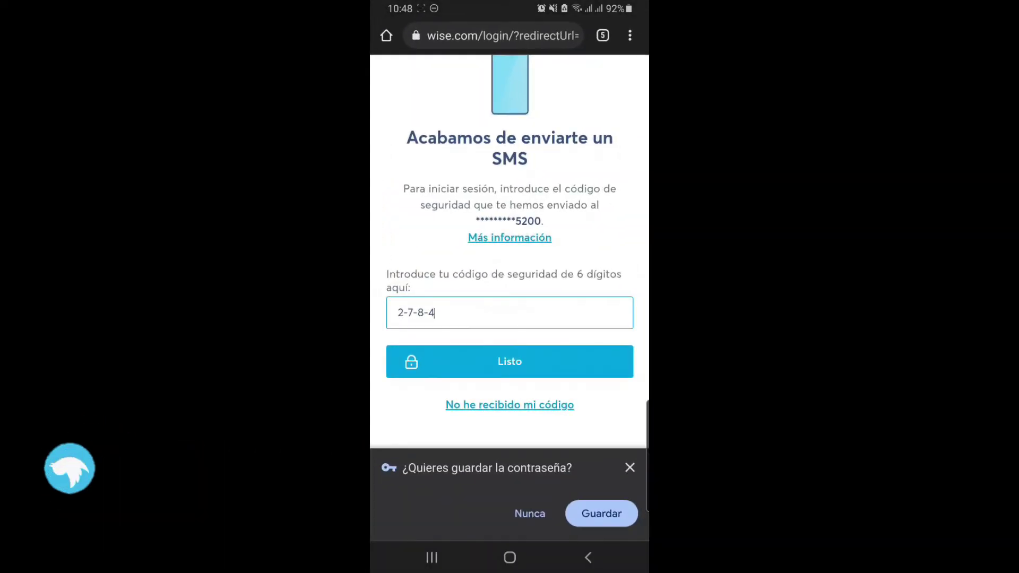
left_click(510, 310)
left_click(588, 557)
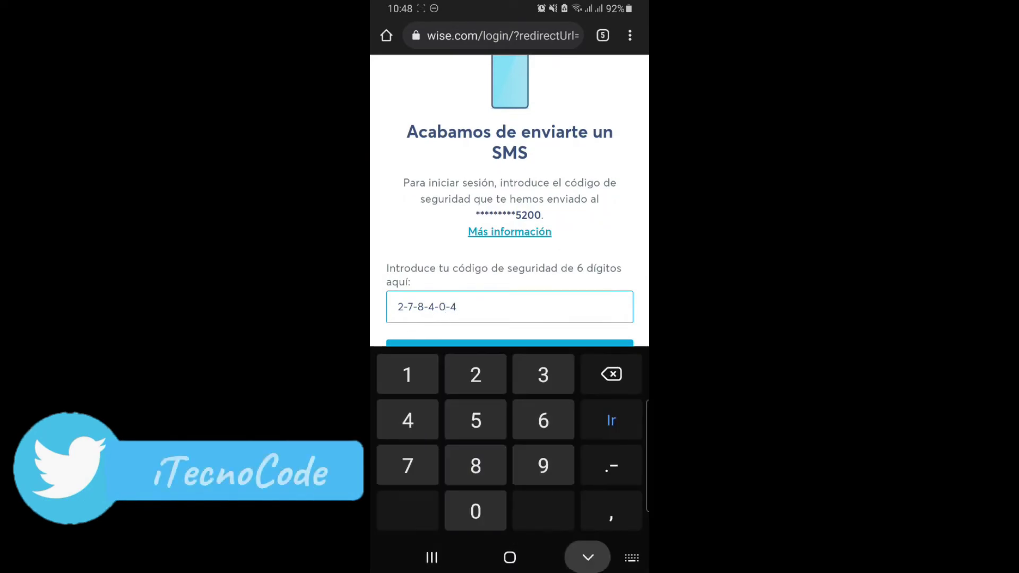
left_click(509, 361)
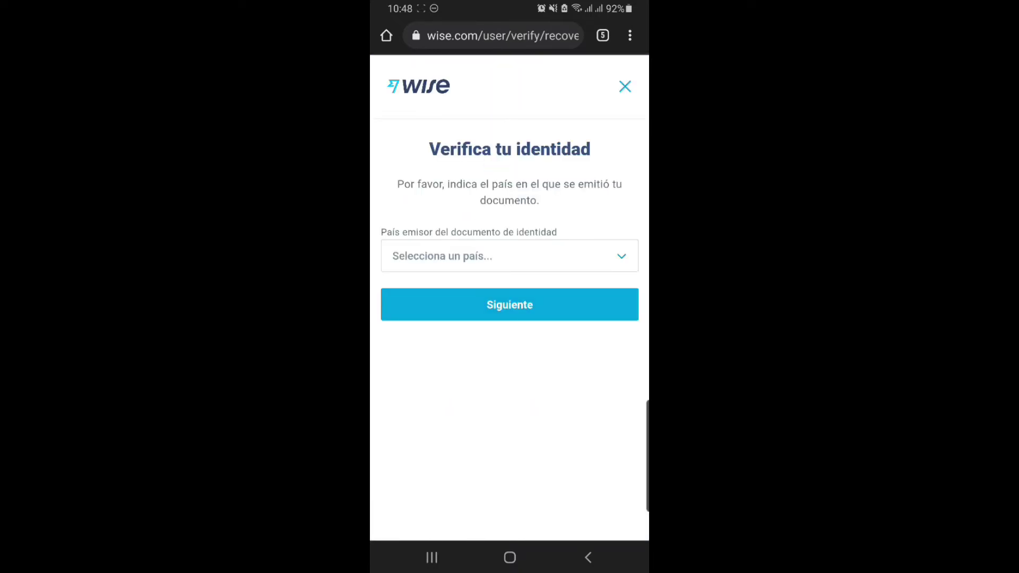
- Choose Ecuador (searched 'EC') as issuing country and 'Documento de identidad nacional' as type, then tap Siguiente
left_click(509, 256)
type("EC")
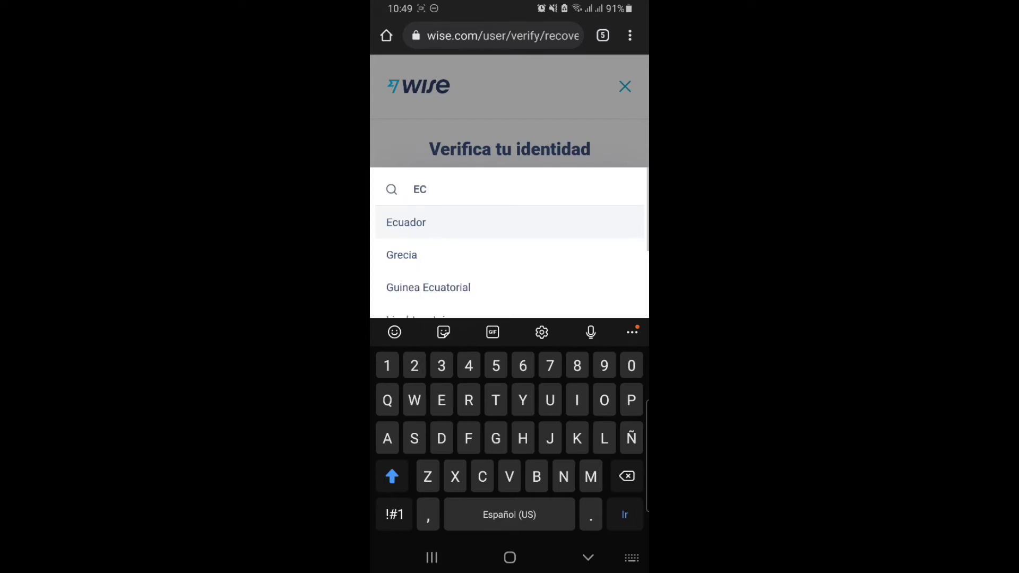
key("Return")
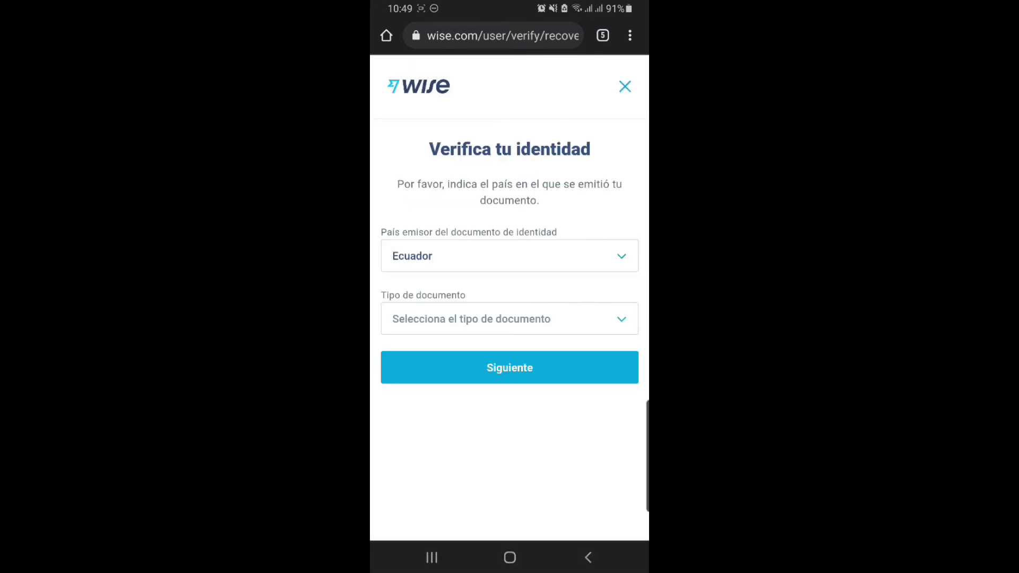
left_click(509, 318)
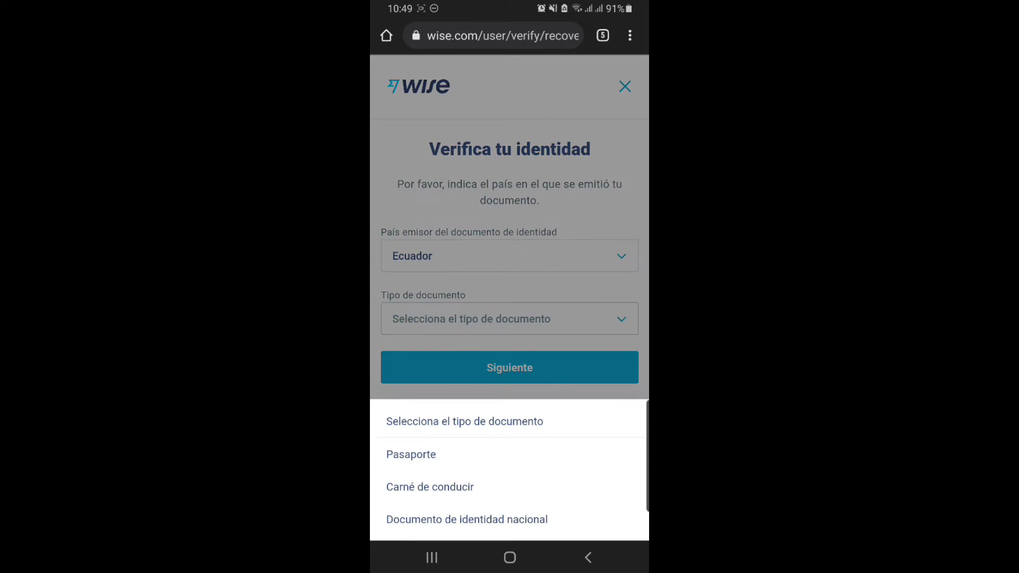
left_click(466, 519)
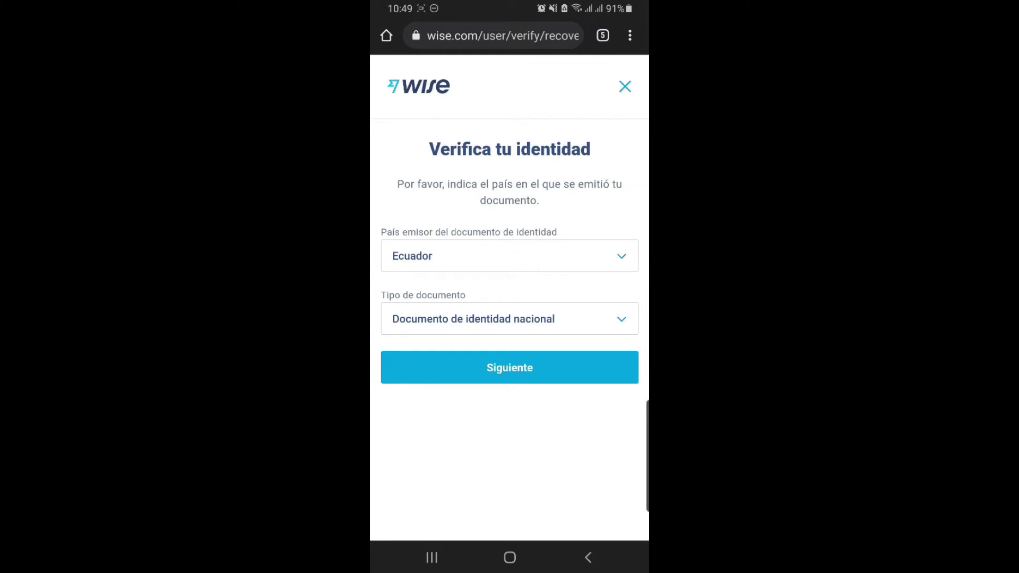
left_click(510, 367)
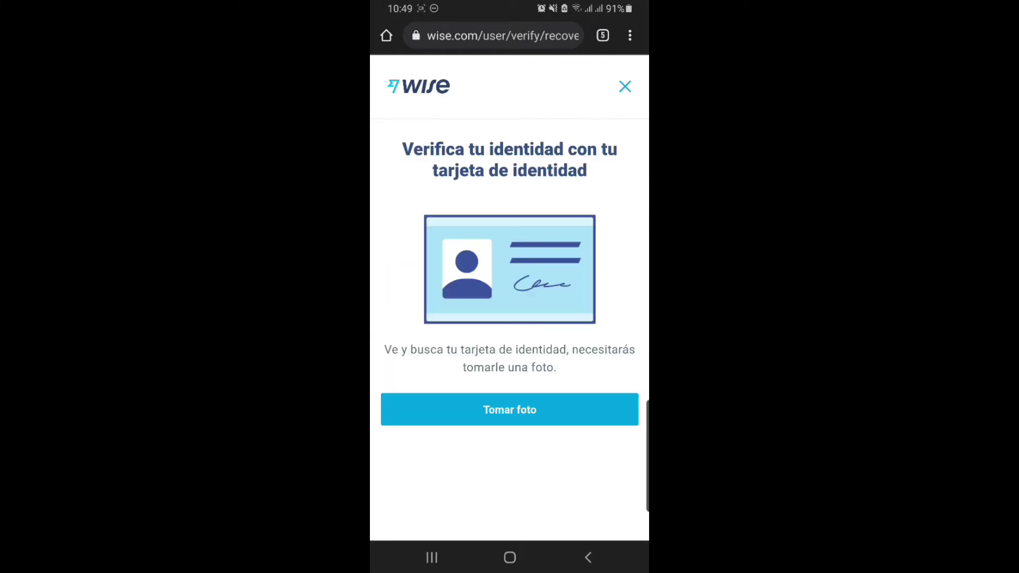
- Photograph the identity card with camera access allowed, submit it, and continue past the upload confirmation
left_click(510, 409)
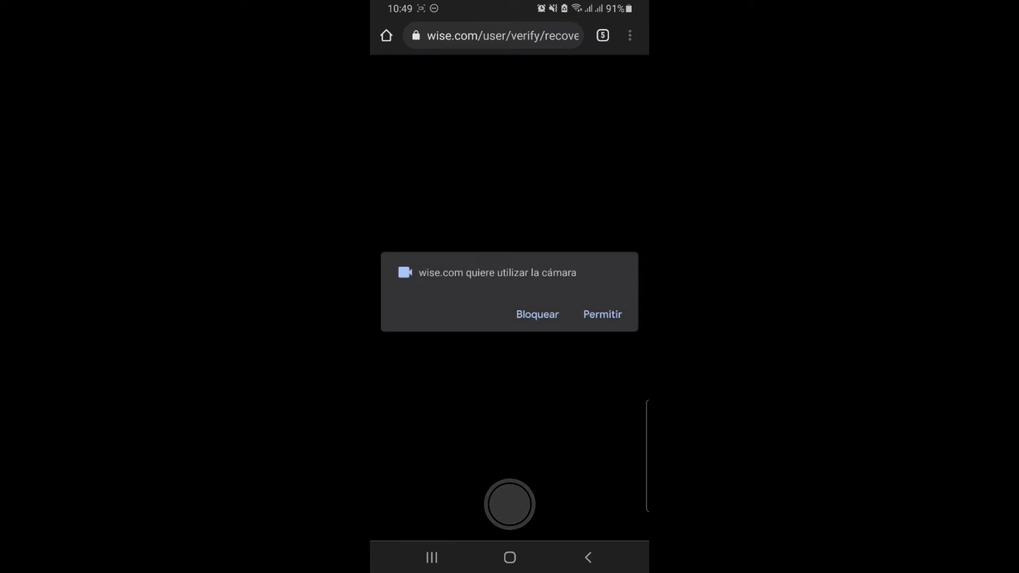
left_click(602, 314)
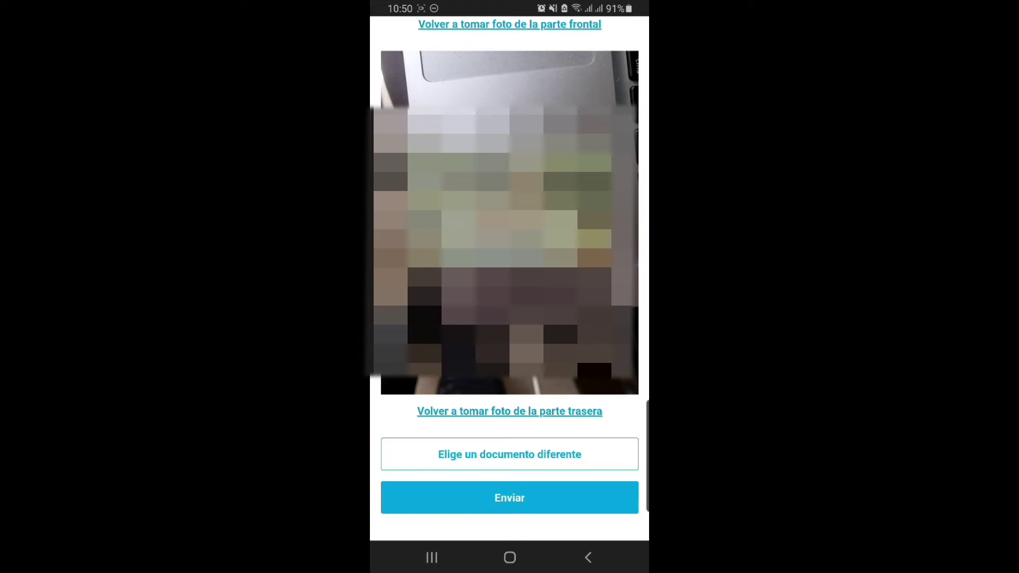
left_click(509, 497)
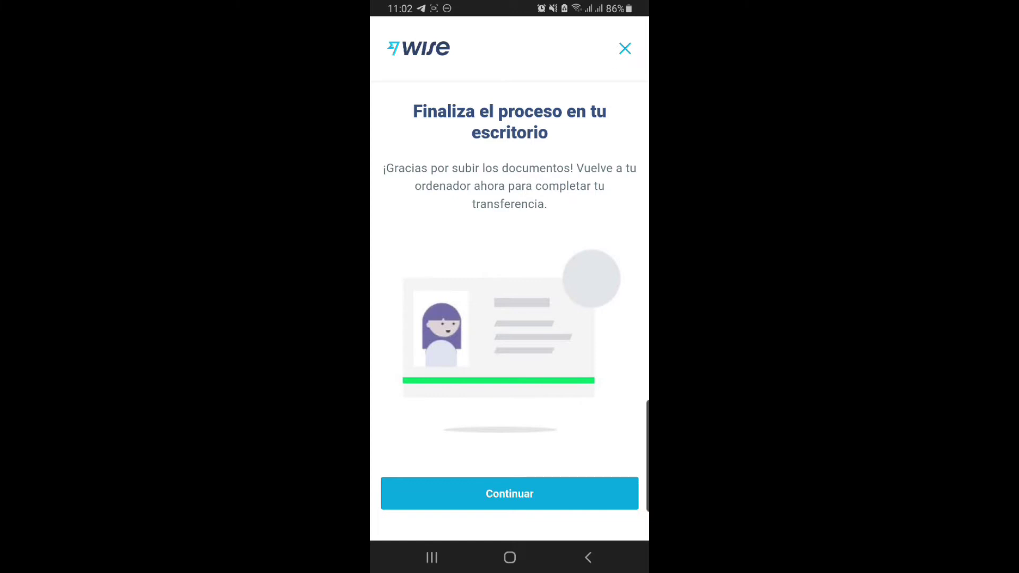
left_click(510, 493)
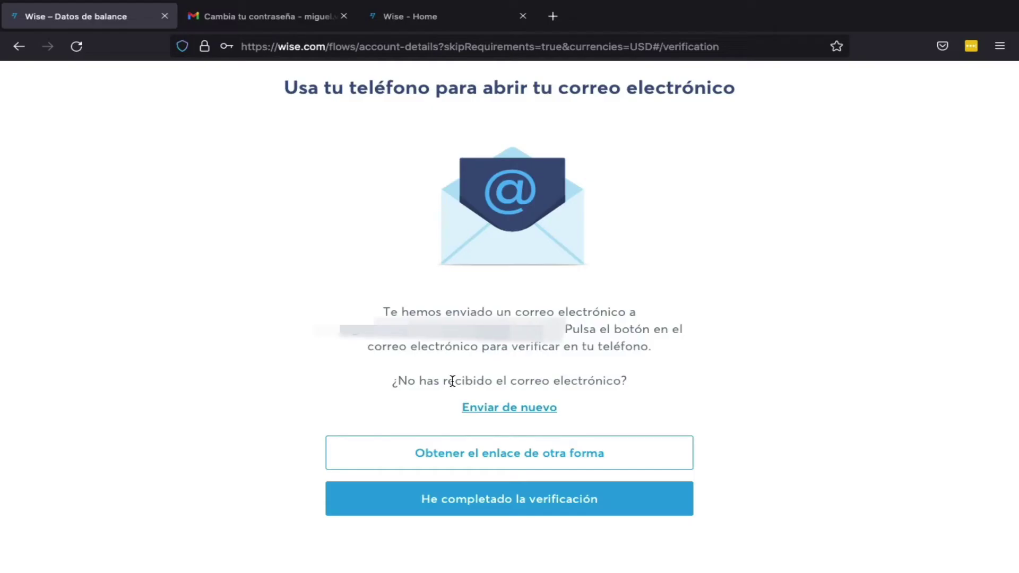
- Confirm verification is complete, finish with Listo, and review the in-progress identity checks on the USD balance
left_click(476, 499)
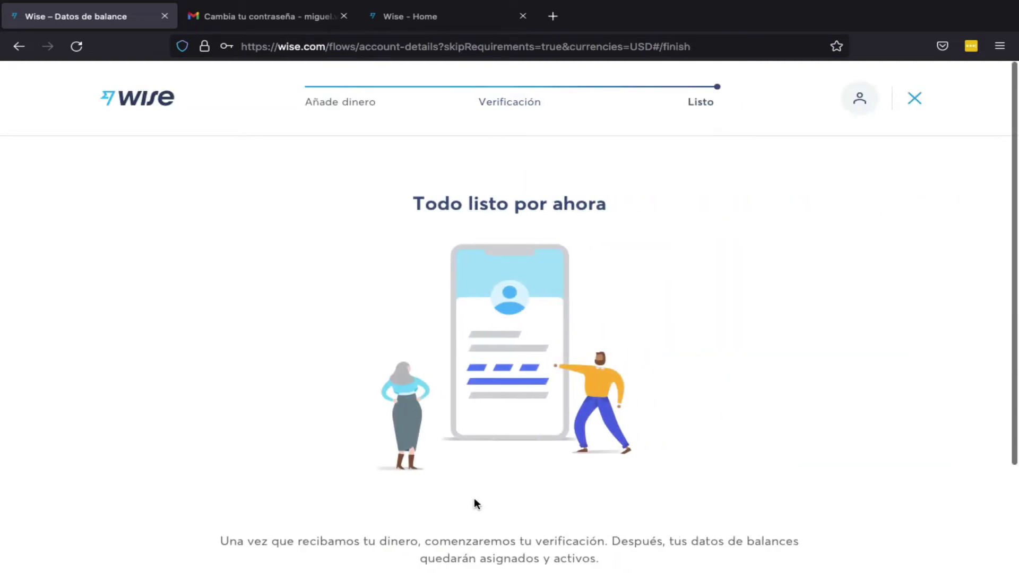
scroll(494, 486, "down", 2)
scroll(501, 487, "down", 1)
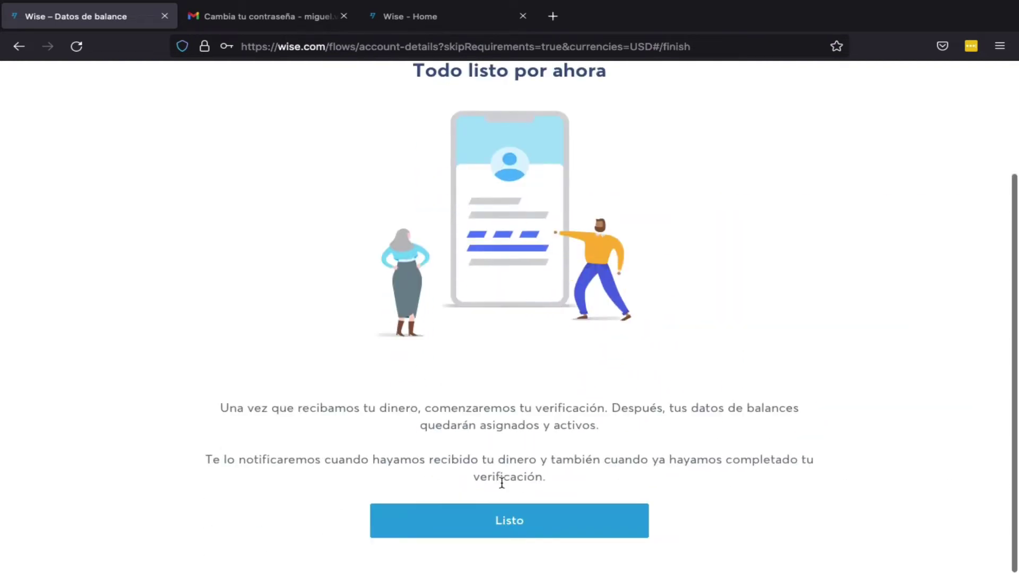
left_click(516, 528)
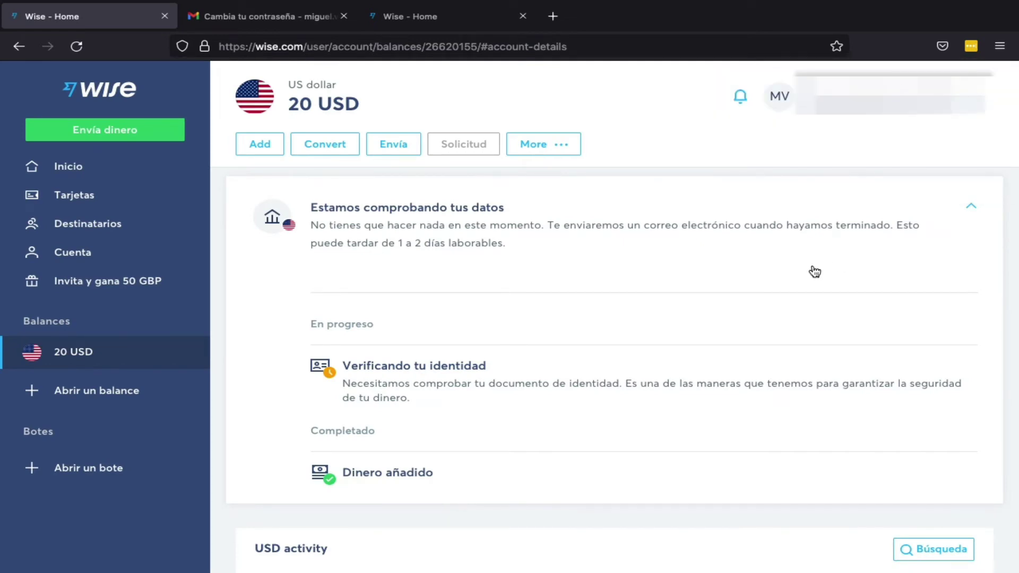
scroll(637, 297, "down", 1)
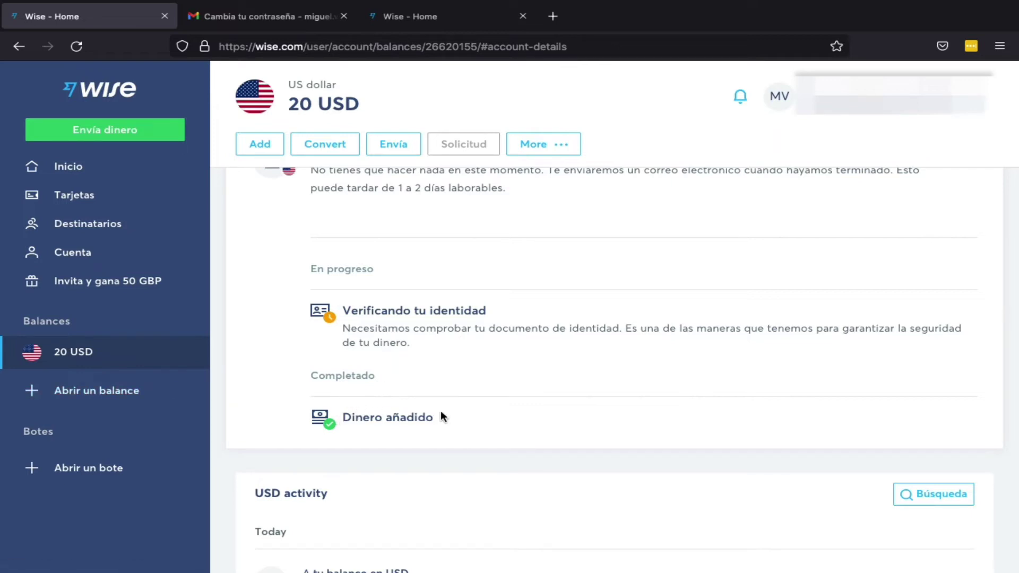
left_click_drag(310, 268, 428, 354)
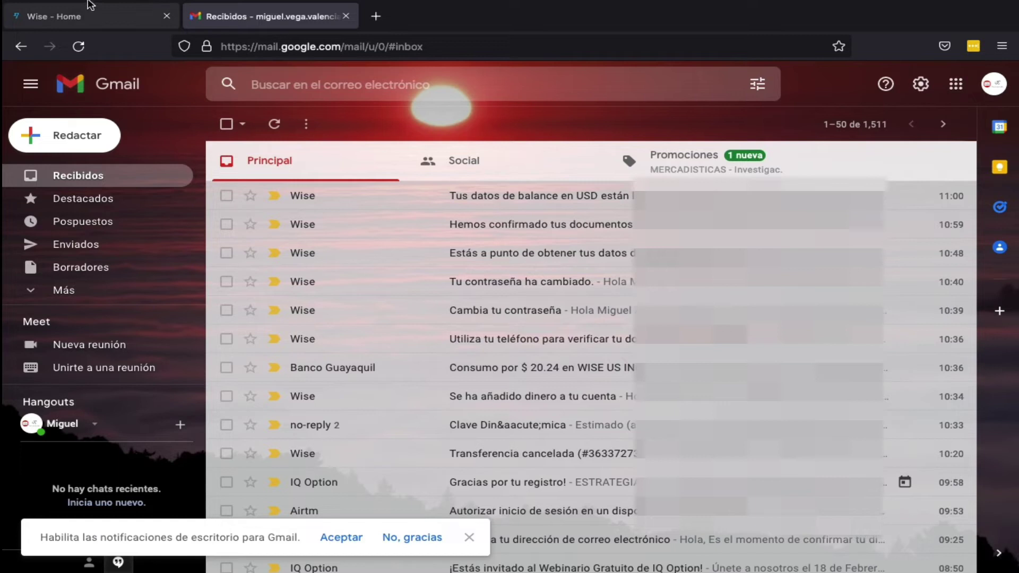
- On Wise Home, open the 20 USD balance and expand 'Tus datos de balance en USD'
left_click(74, 16)
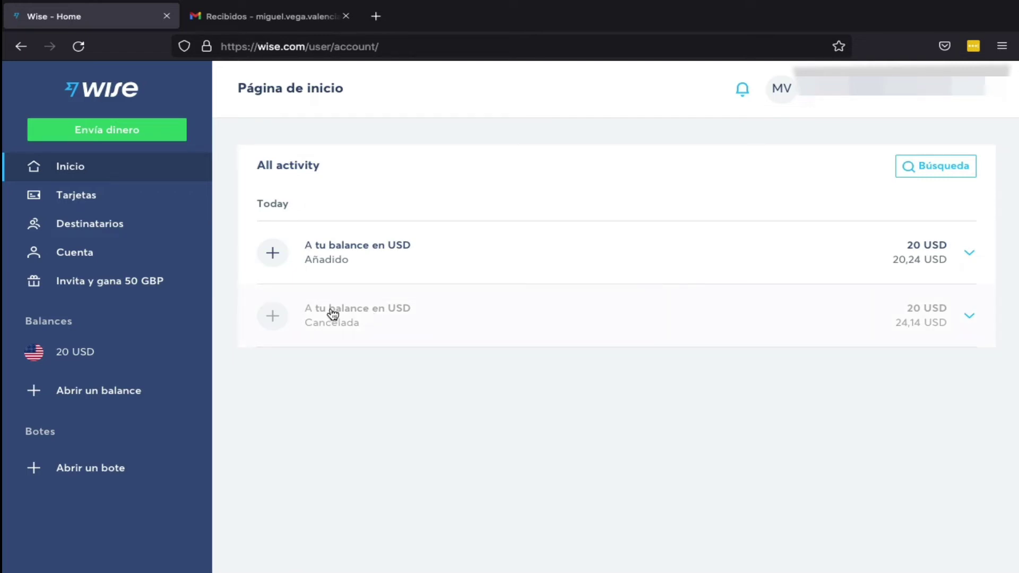
left_click(74, 363)
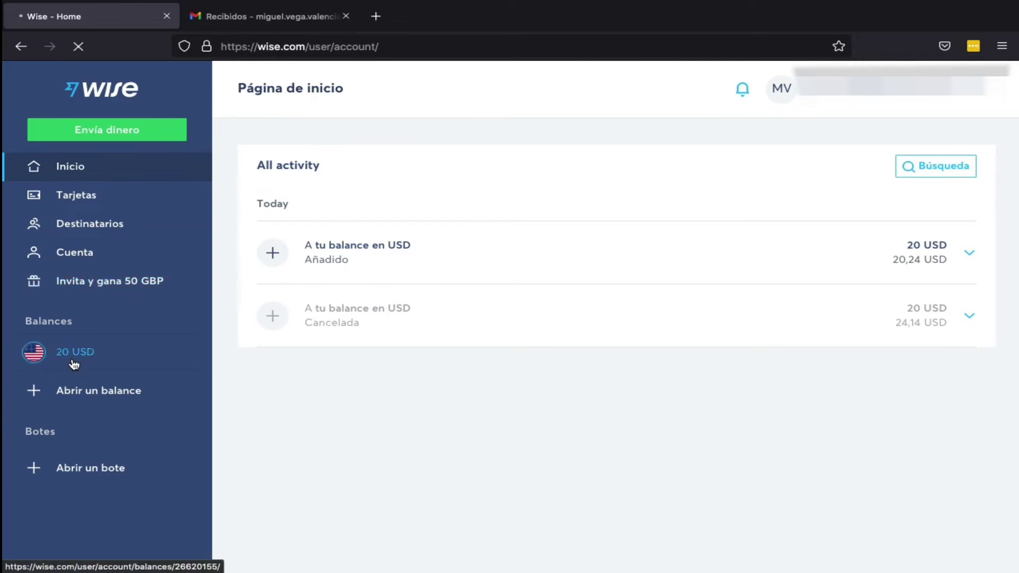
left_click(938, 219)
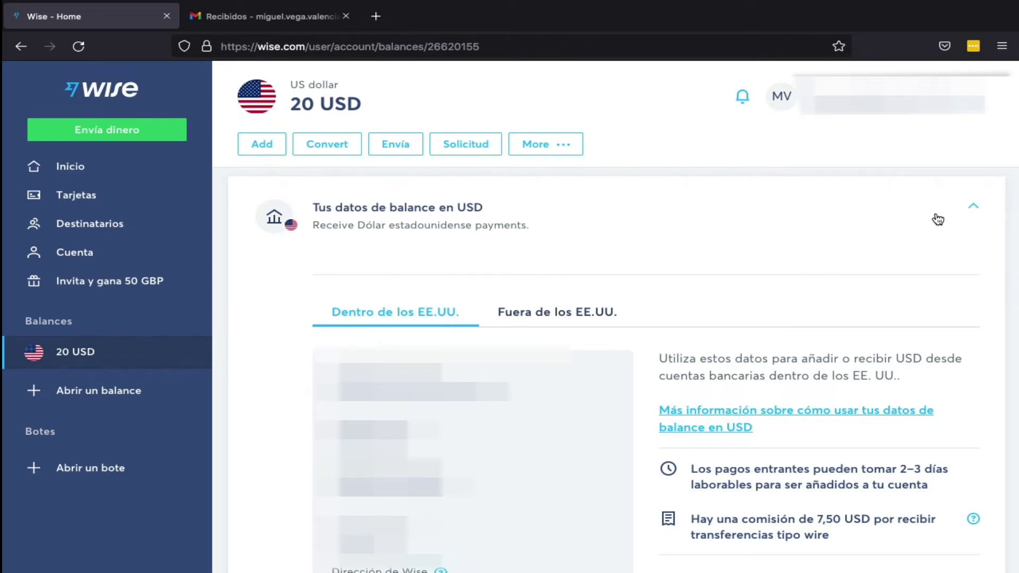
- Load paypal.com in the second browser tab and go to its Iniciar sesión page
left_click(295, 22)
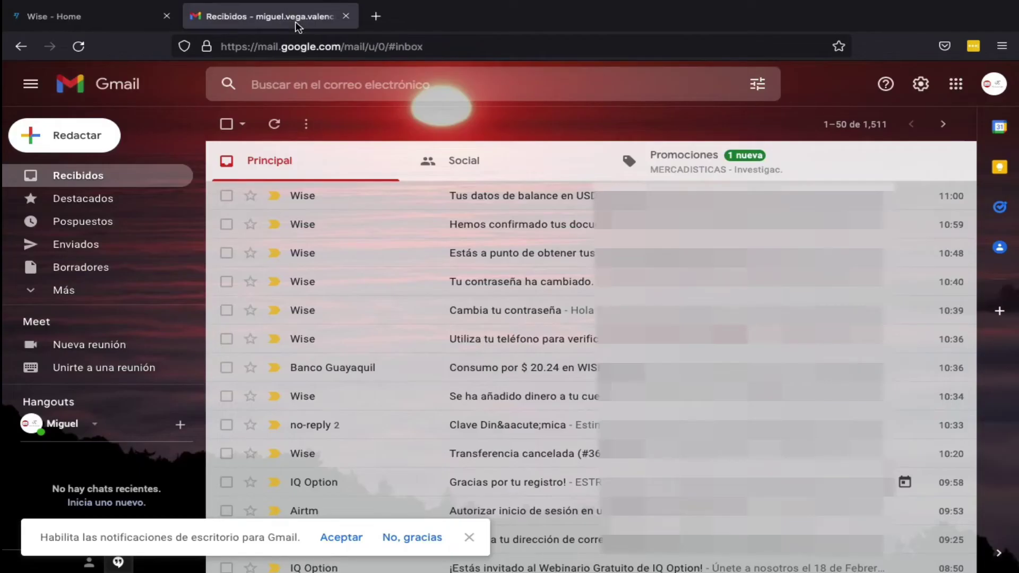
left_click(320, 46)
type("paypal.c")
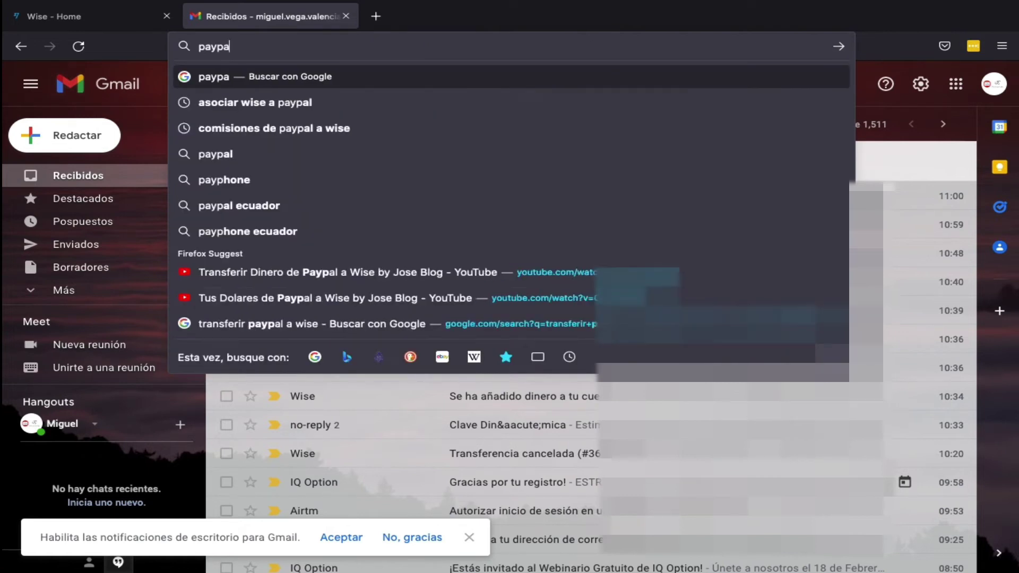
type("om")
key("Return")
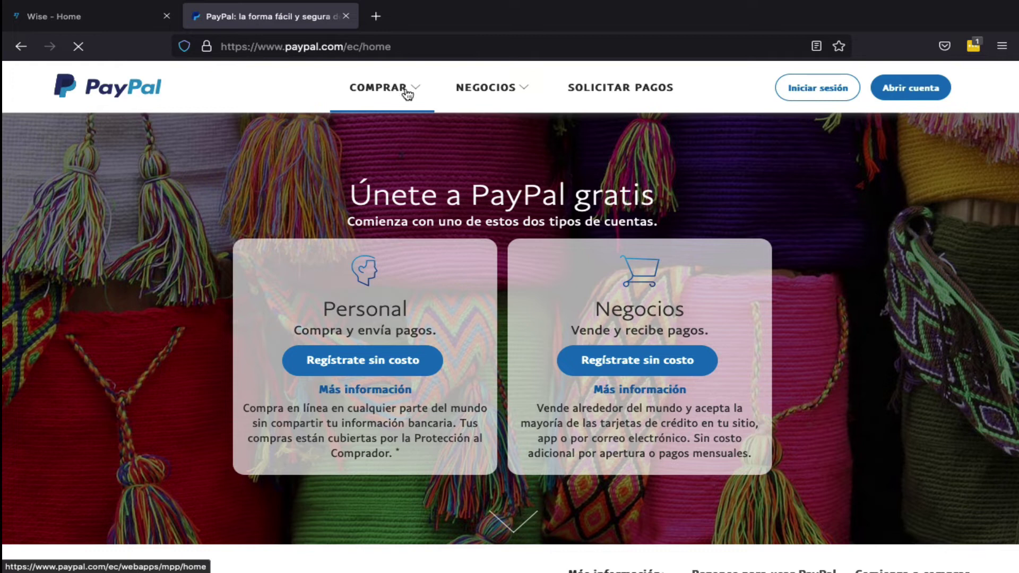
left_click(831, 89)
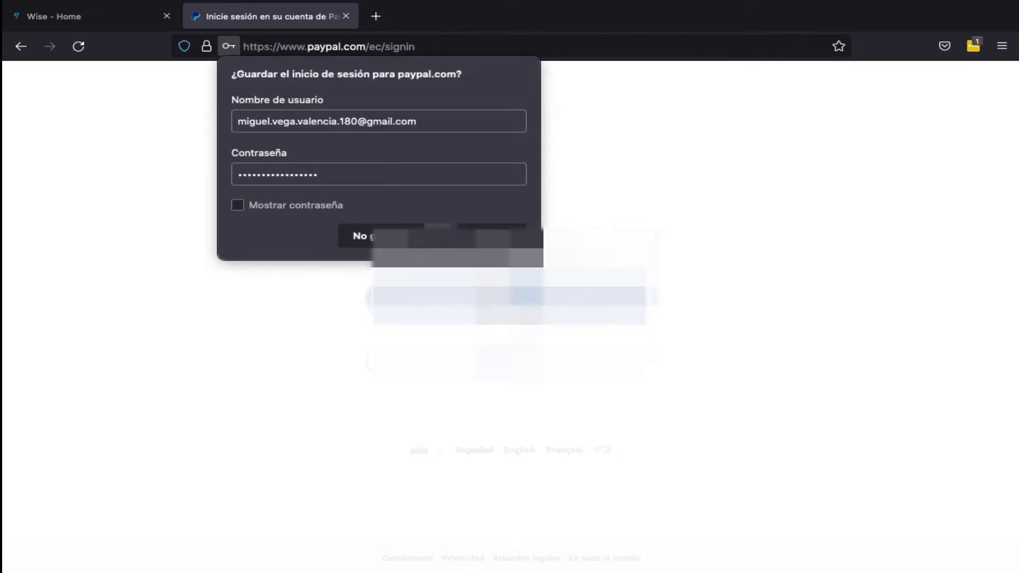
- Decline saving the login, sign in to PayPal, and enter the SMS security code
left_click(656, 27)
key("Return")
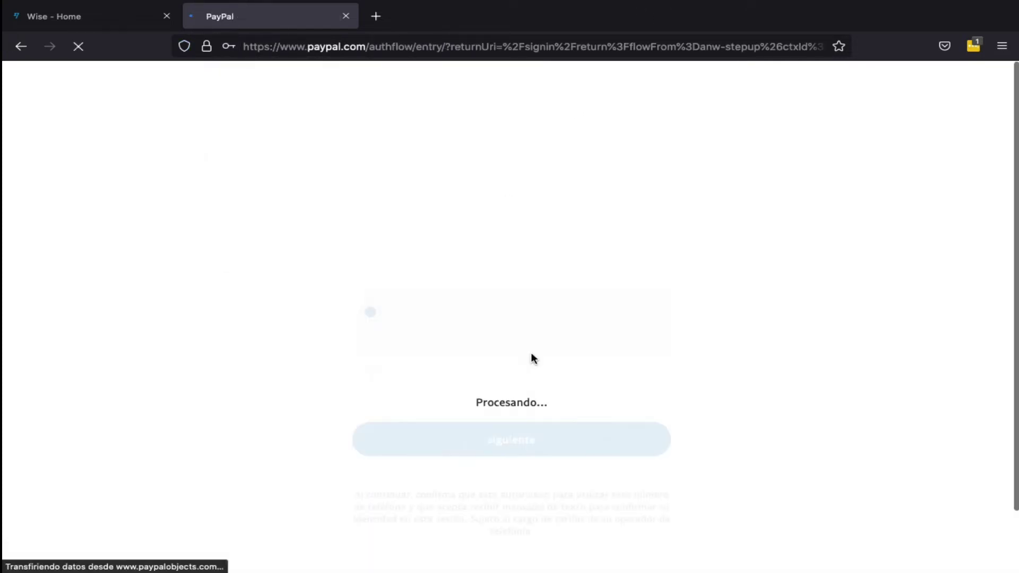
left_click(507, 440)
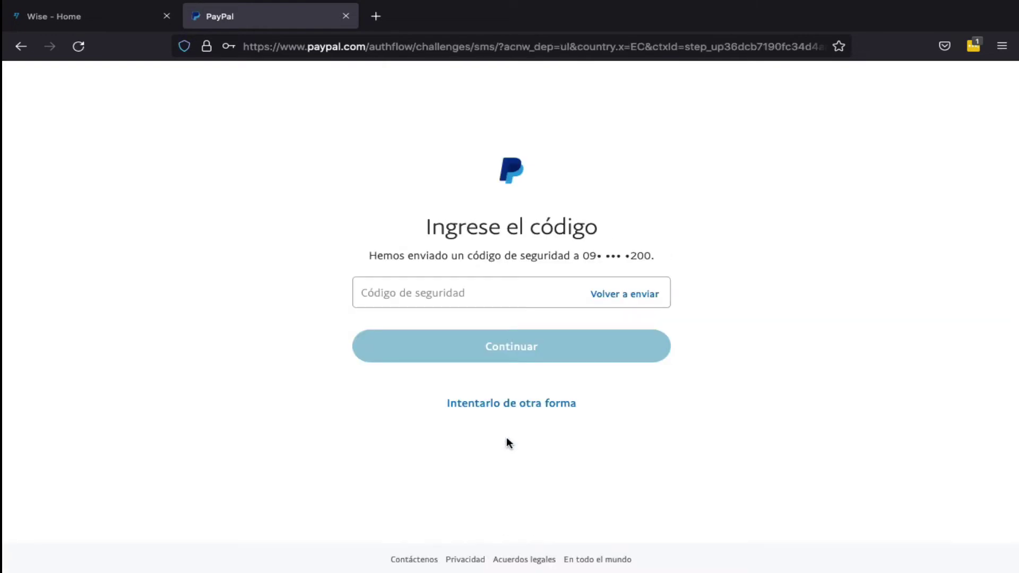
left_click(372, 292)
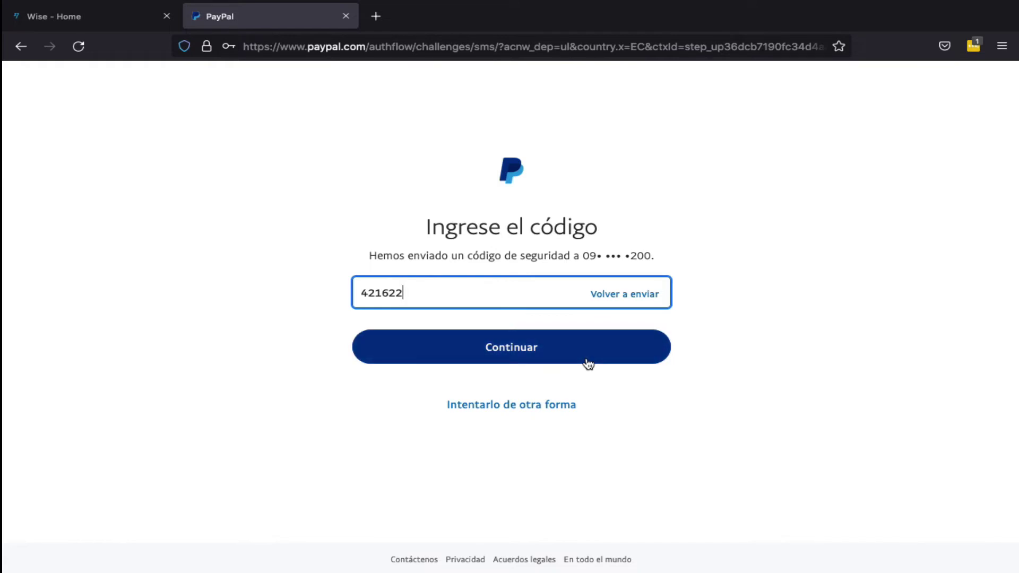
left_click(521, 349)
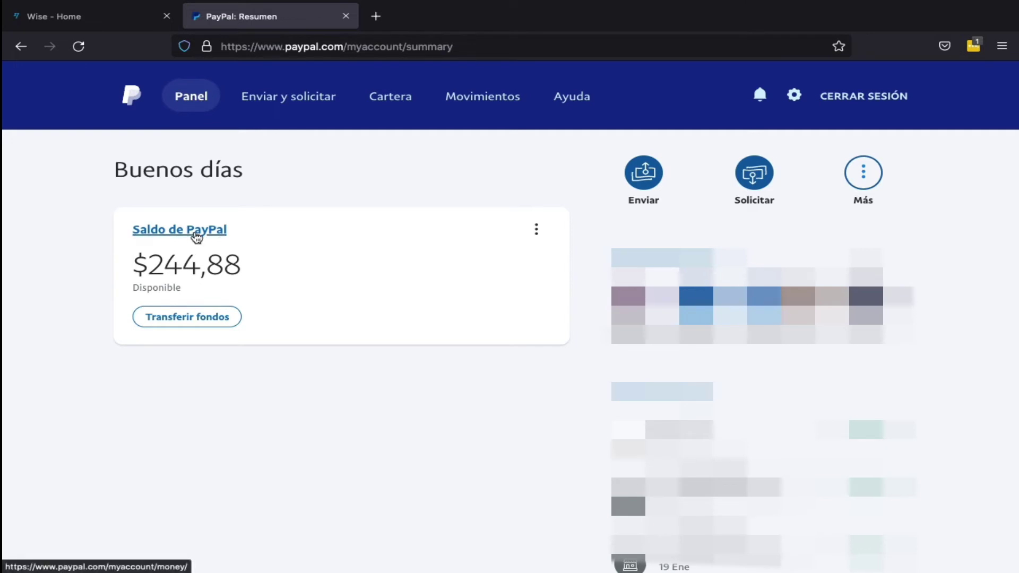
- Choose Transferir fondos > 'Transferir a su banco de EE. UU.' and start 'Asociar una cuenta bancaria'
left_click(183, 321)
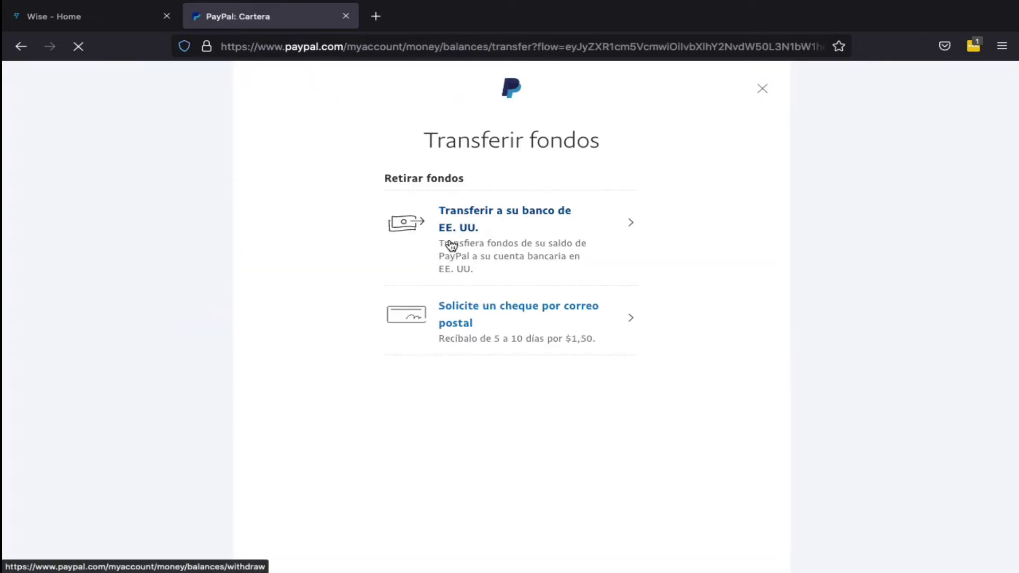
left_click(499, 229)
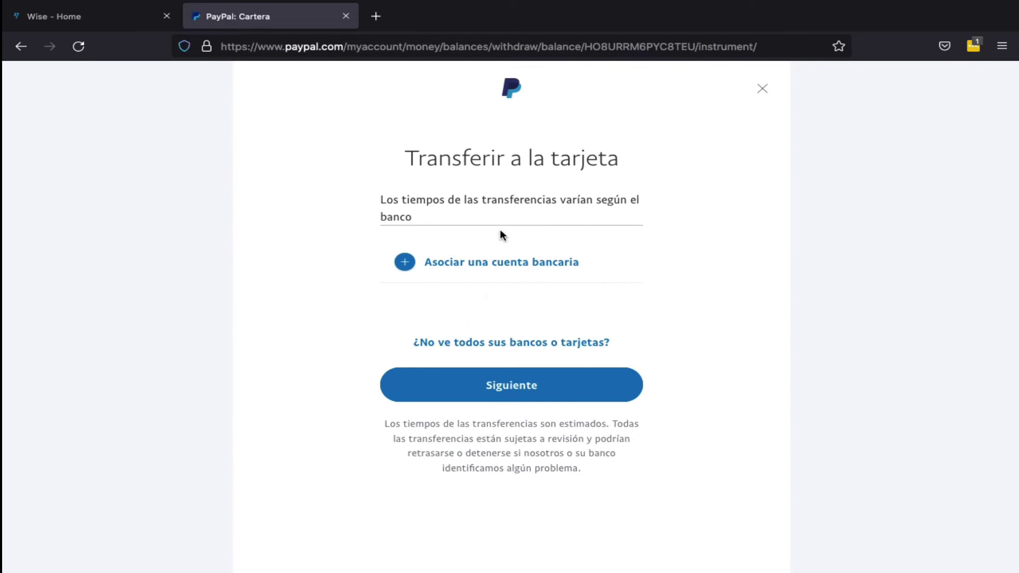
left_click(436, 267)
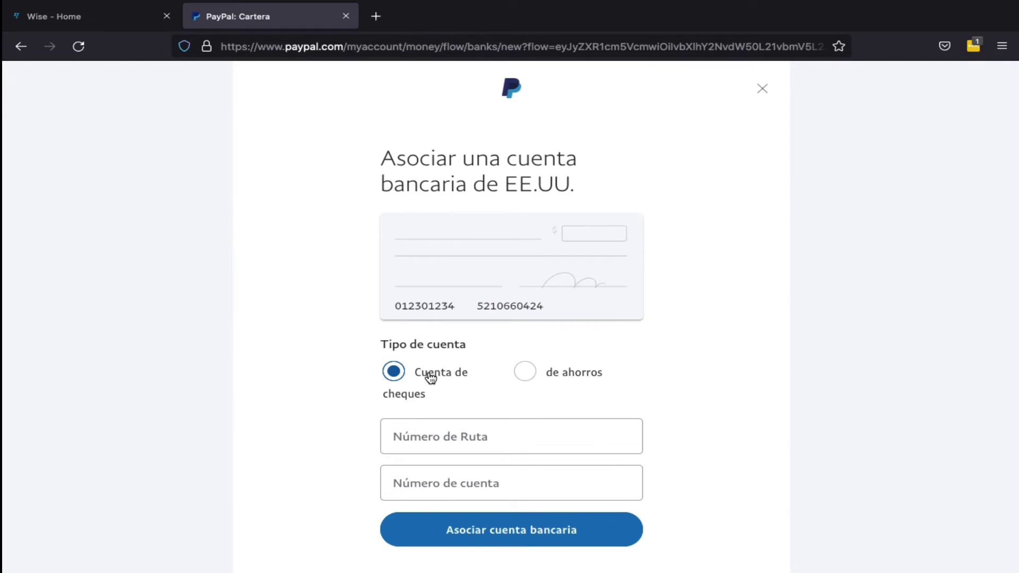
- Copy routing number 084009519 from the Wise USD details into PayPal's routing number field
left_click(445, 435)
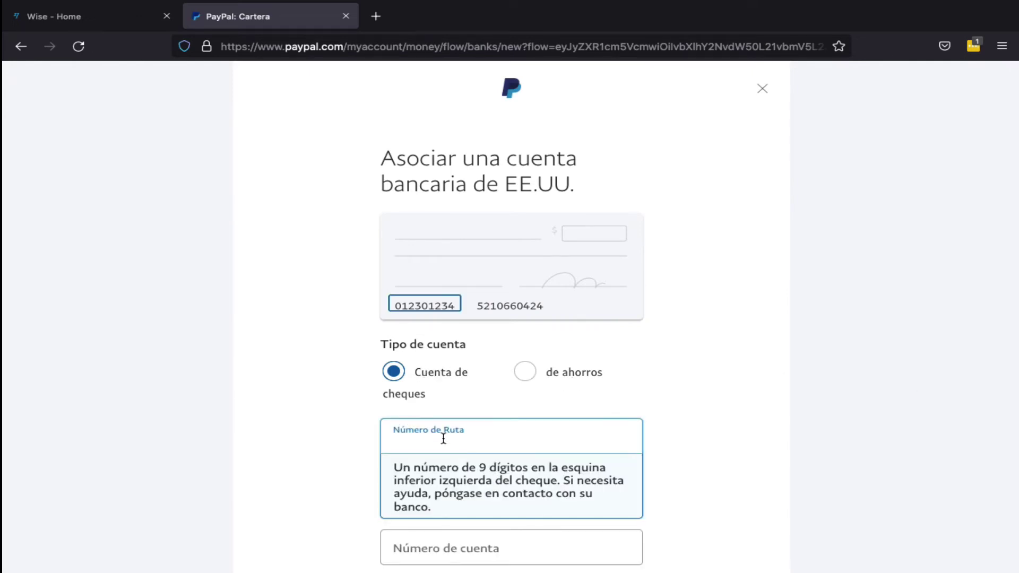
left_click(806, 402)
scroll(766, 406, "down", 1)
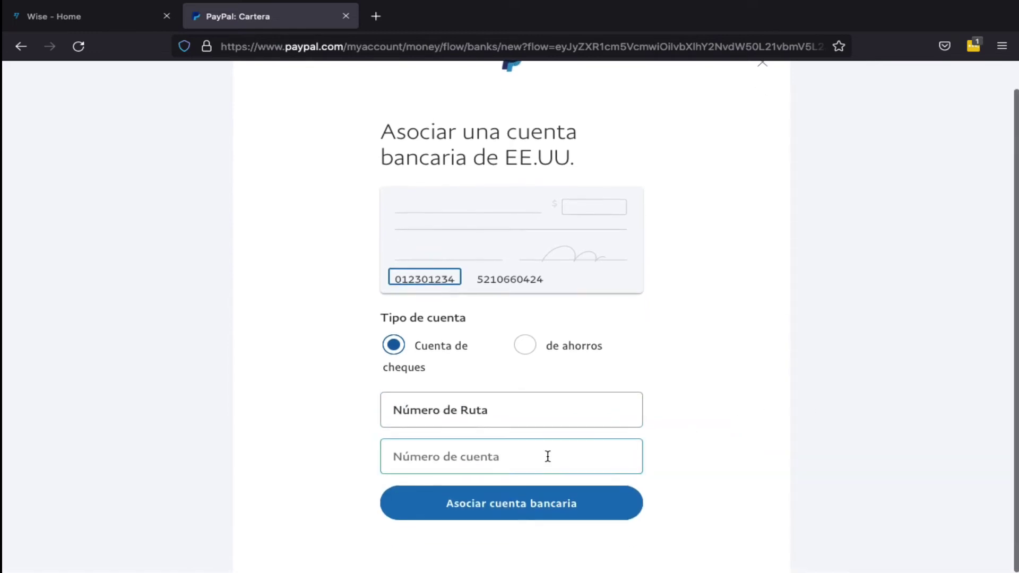
left_click(518, 455)
left_click(196, 355)
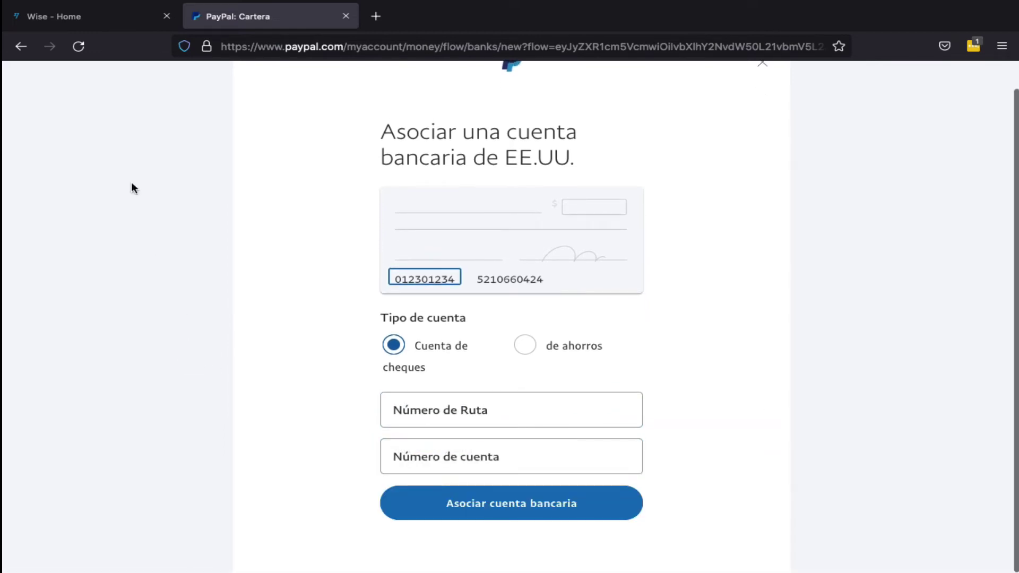
left_click(74, 28)
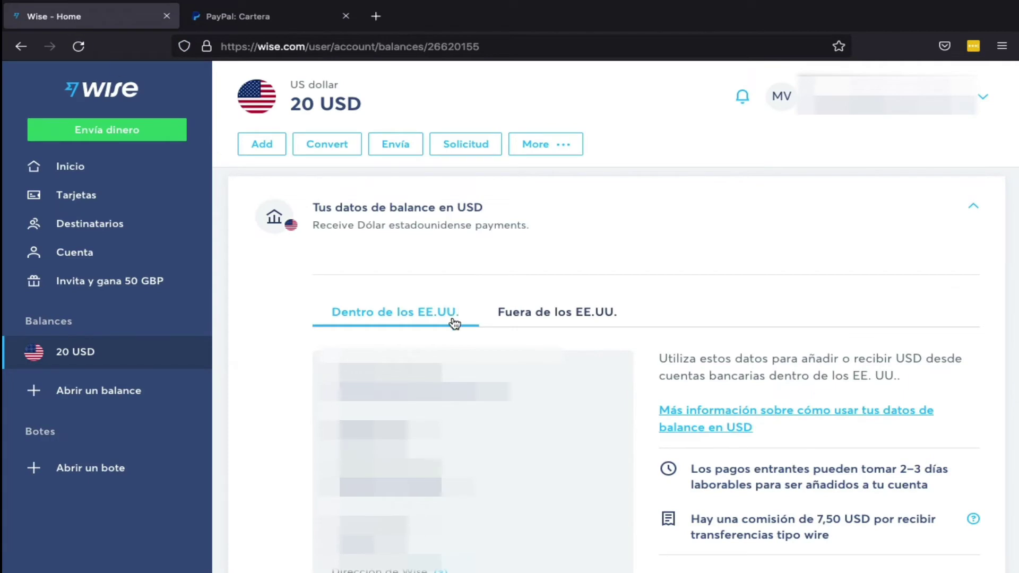
scroll(456, 411, "down", 1)
double_click(374, 410)
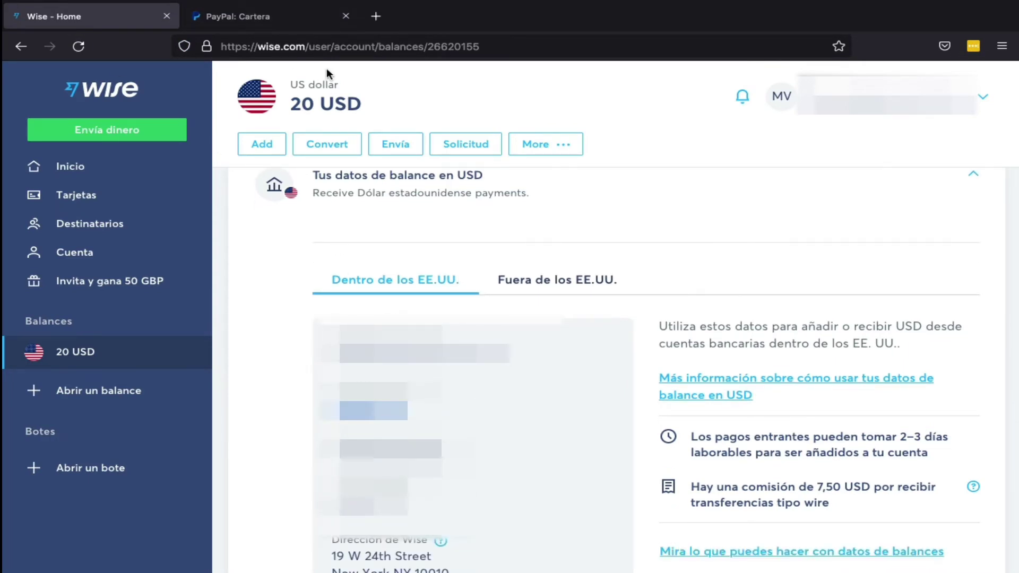
left_click(273, 17)
left_click(449, 410)
type("084009519")
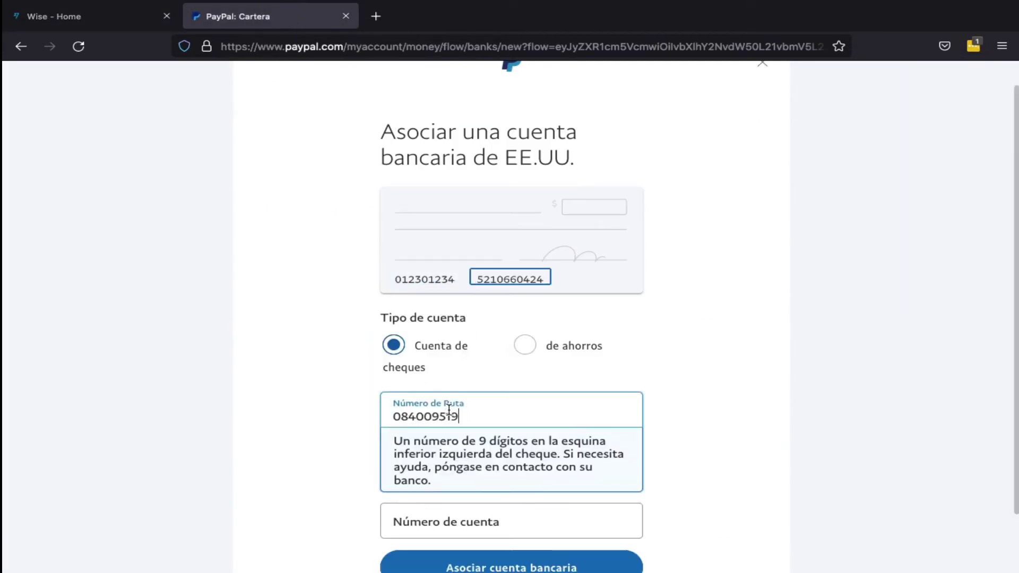
- Copy the Wise account number into PayPal's account number field and submit the bank link
left_click(113, 18)
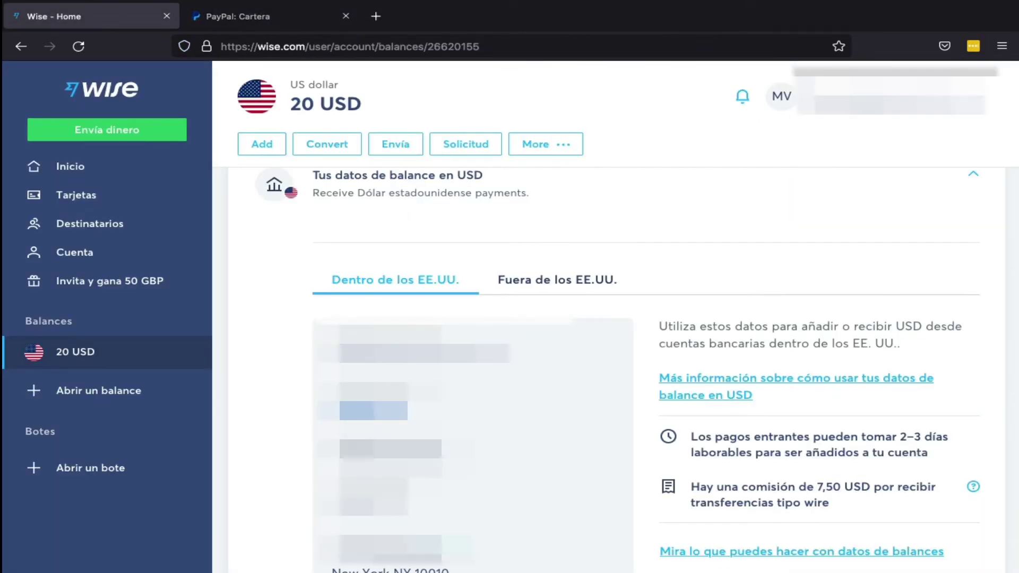
double_click(390, 449)
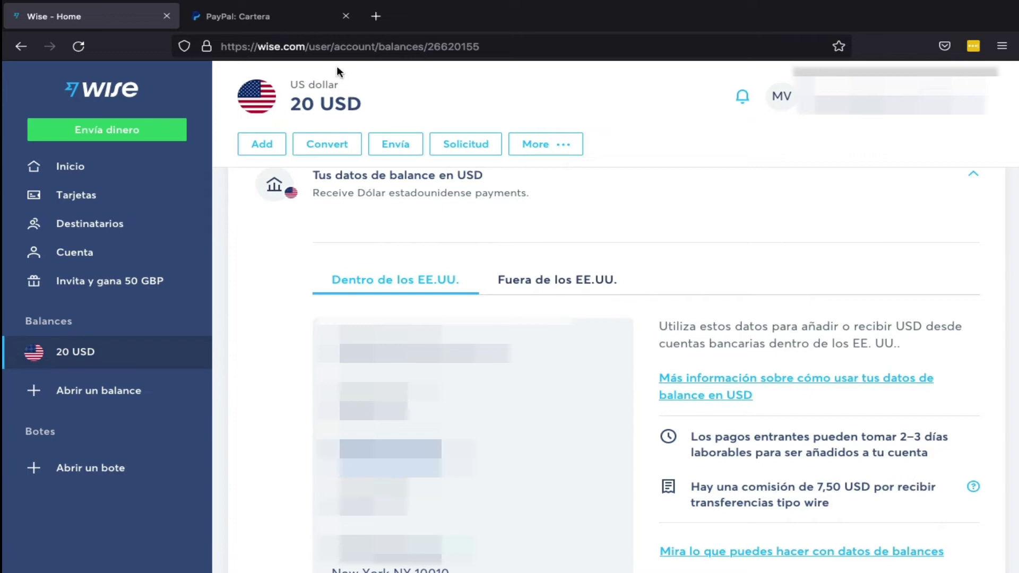
left_click(276, 24)
left_click(727, 366)
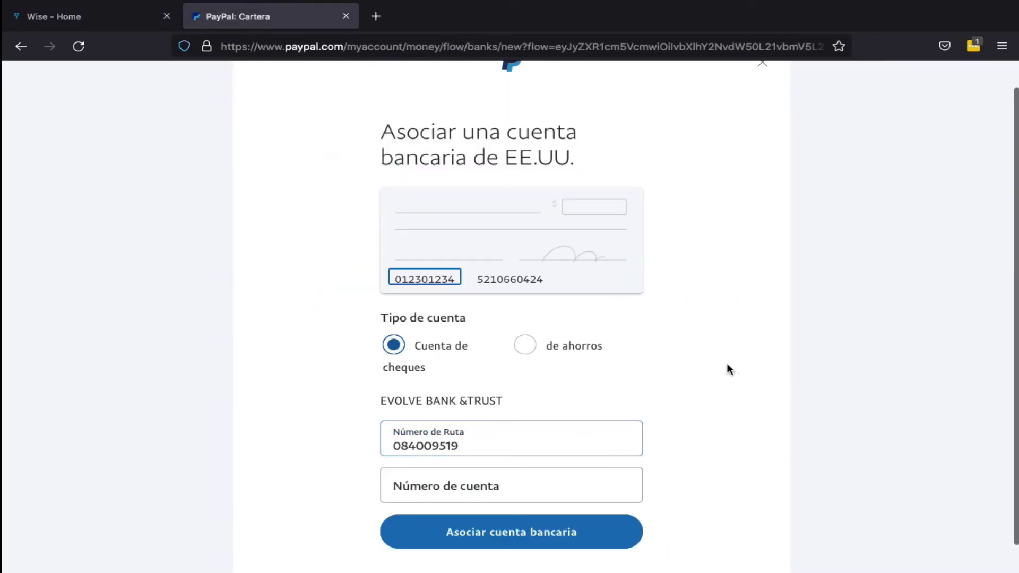
left_click(527, 495)
left_click(737, 415)
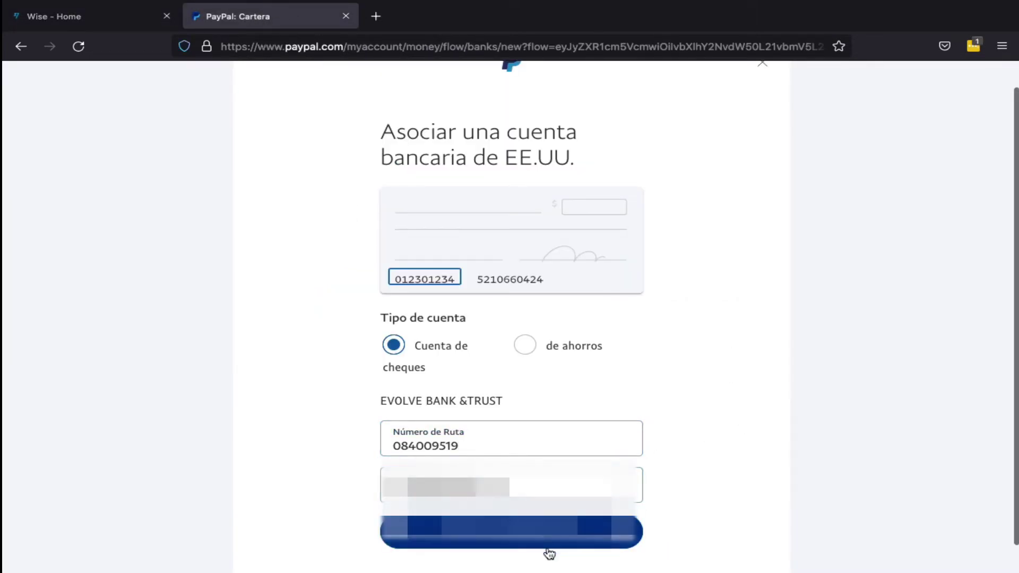
left_click(524, 537)
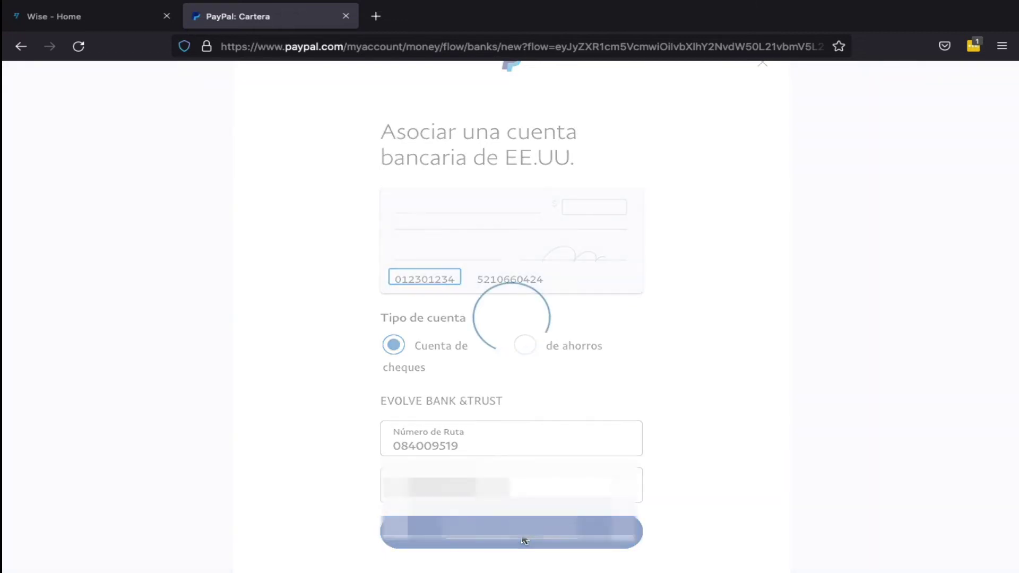
- Copy the red 'account needs help' error and select the bank name EVOLVE BANK & TRUST
scroll(755, 391, "down", 2)
triple_click(452, 105)
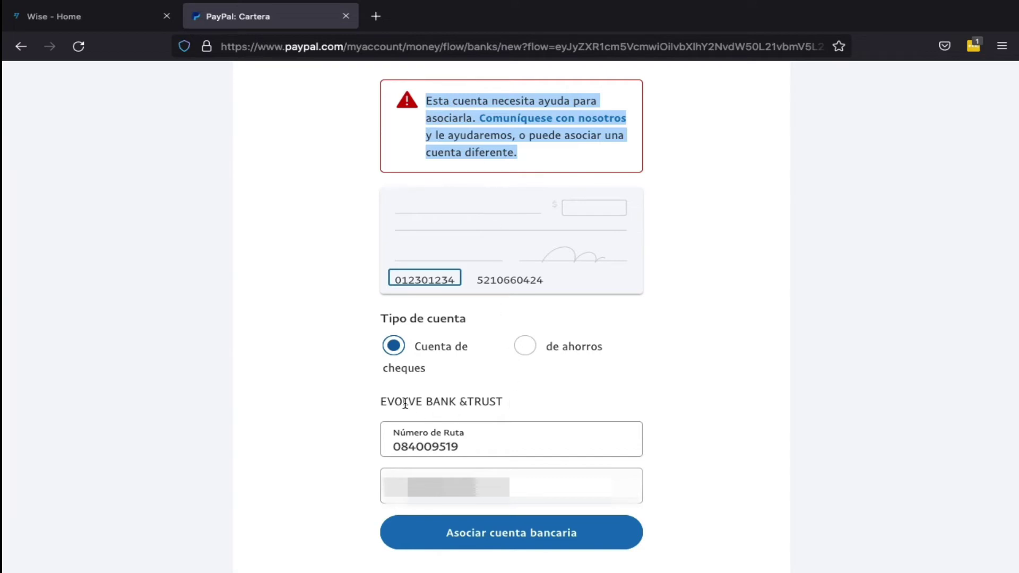
left_click_drag(381, 404, 494, 401)
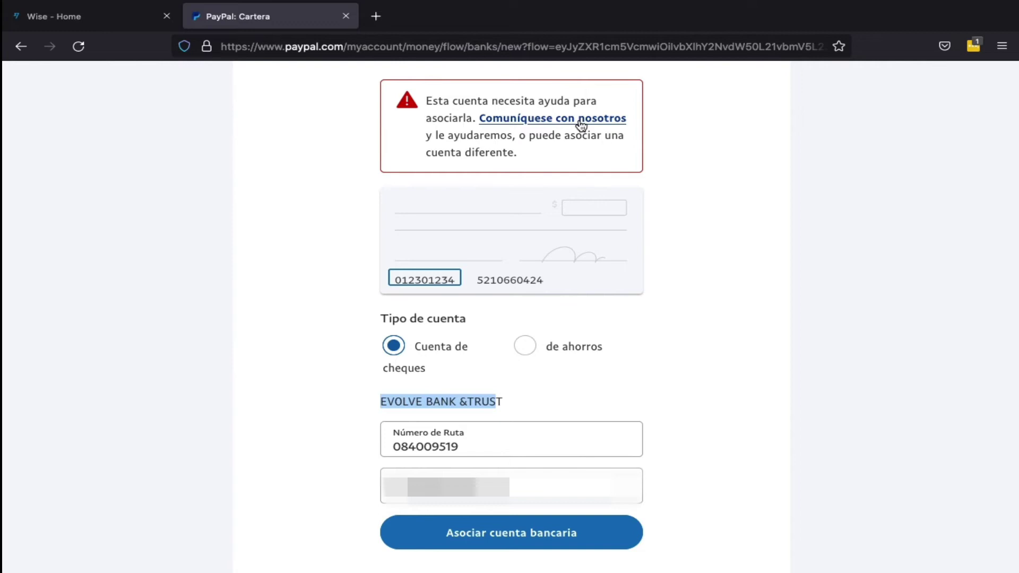
left_click(579, 120)
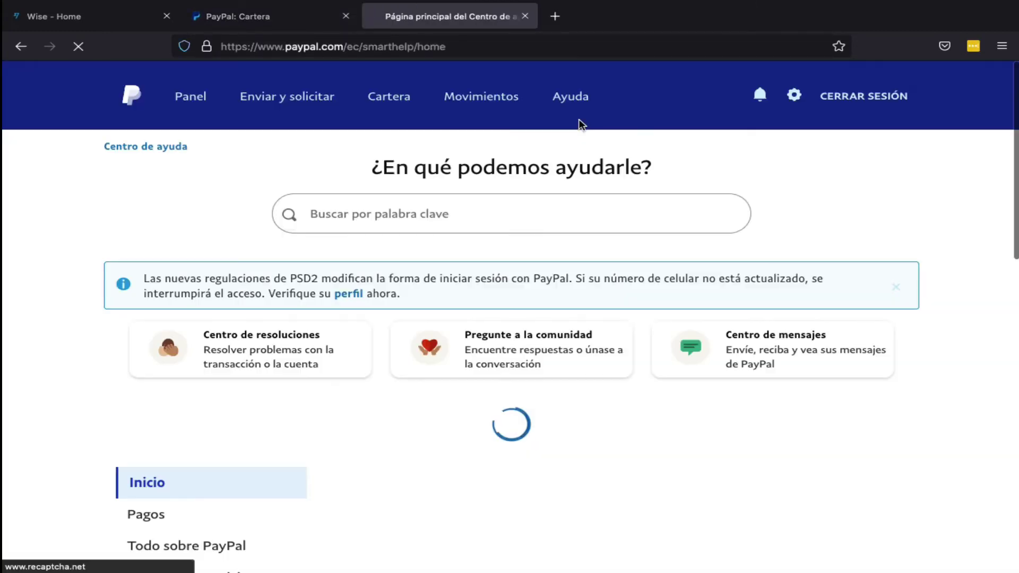
- Open PayPal's Contáctenos page and scroll to 'Otras maneras de comunicarse con nosotros'
scroll(566, 257, "down", 5)
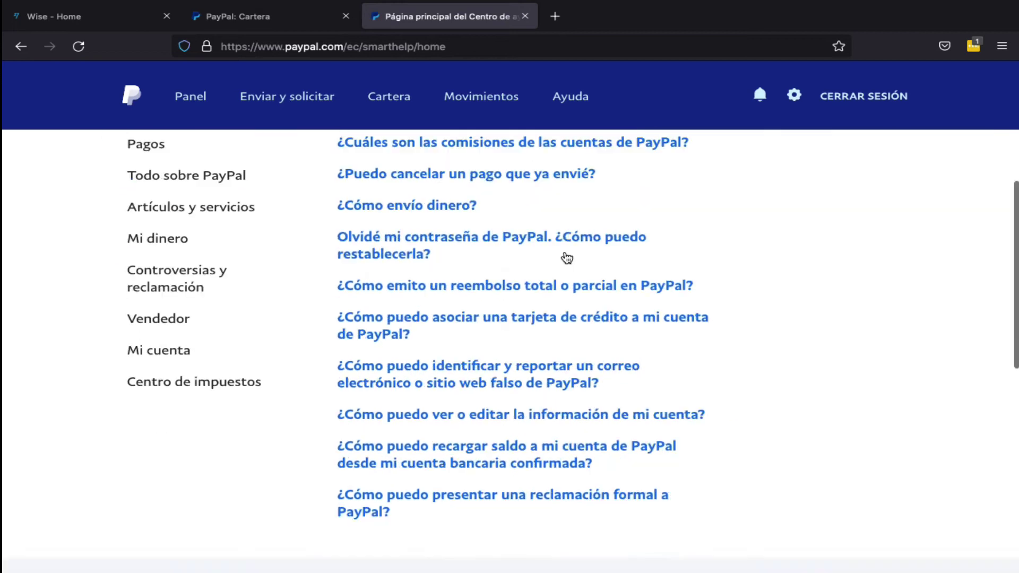
scroll(567, 256, "down", 3)
left_click(808, 487)
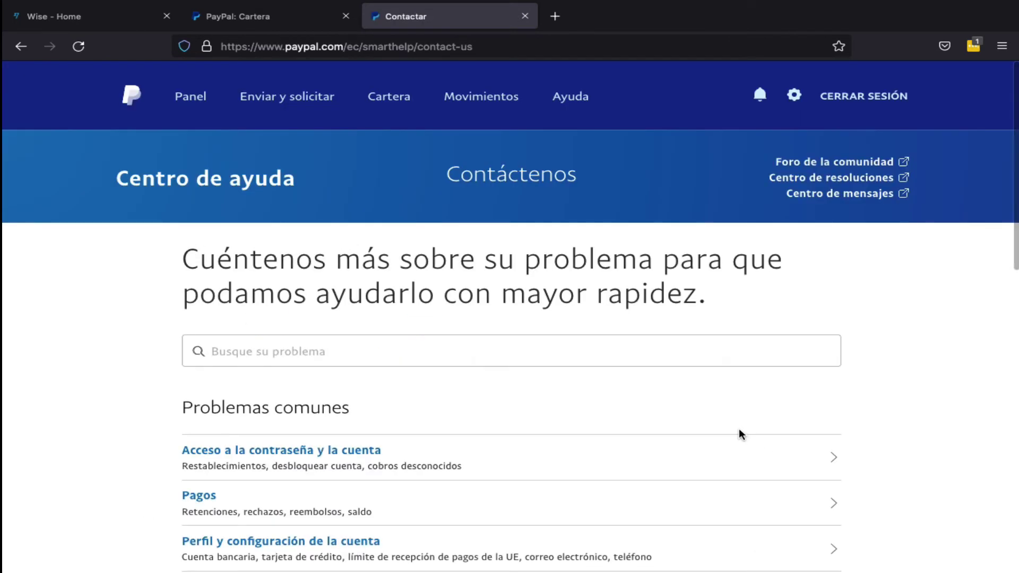
scroll(673, 425, "down", 4)
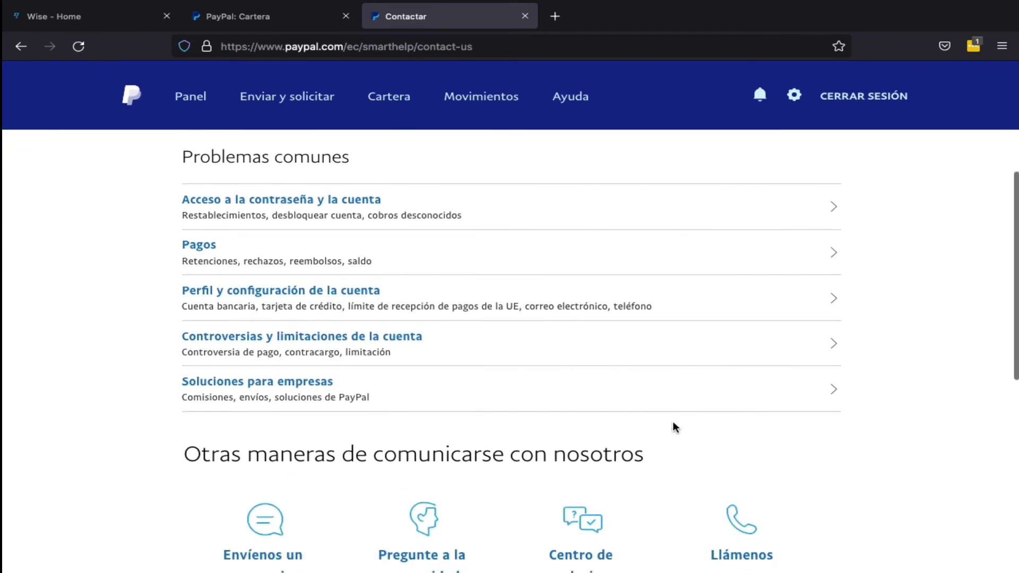
scroll(432, 357, "up", 1)
scroll(451, 359, "down", 5)
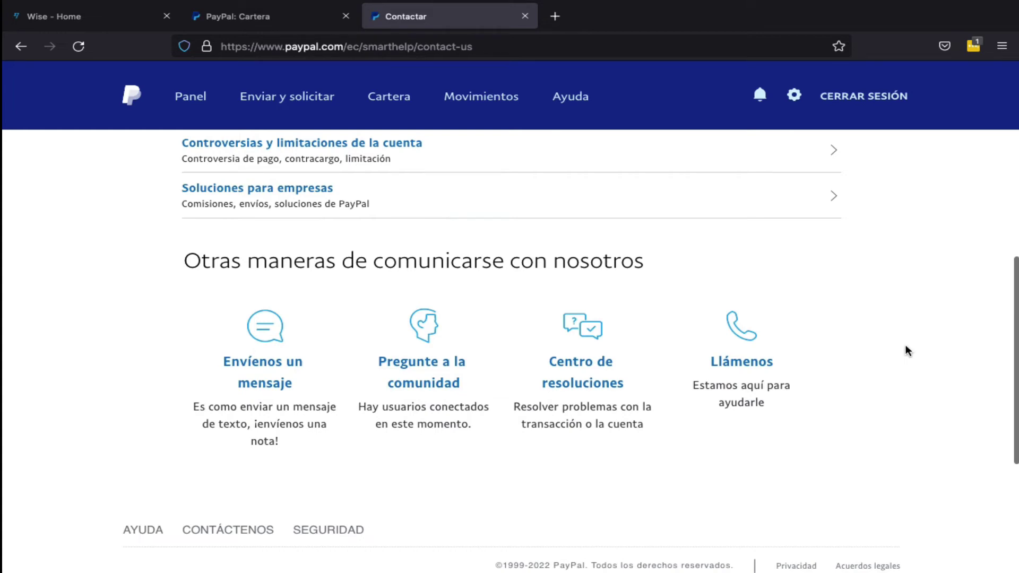
- In 'Envíenos un mensaje', write a greeting asking for help because linking a US account returns an error
left_click(255, 382)
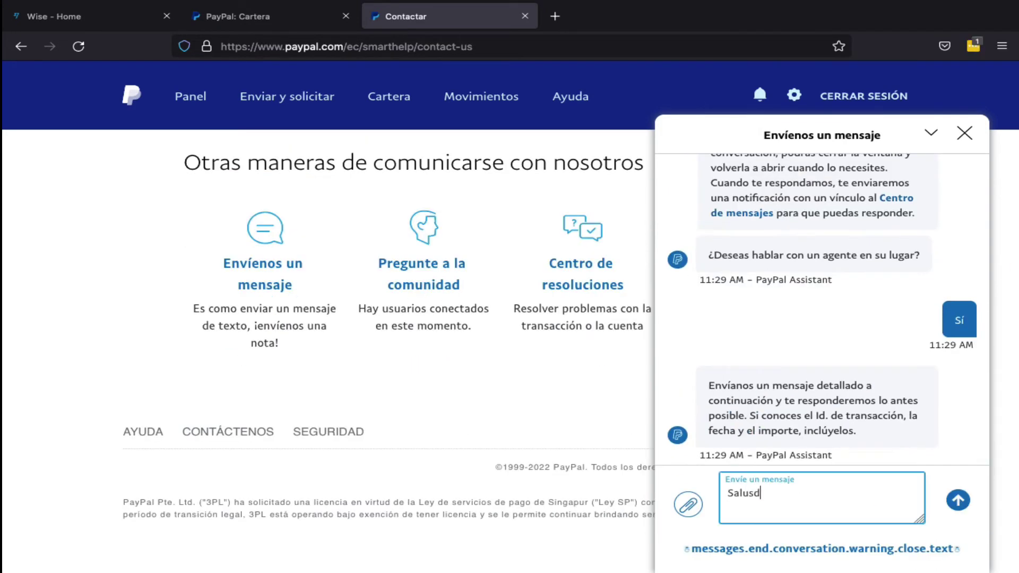
key("BackSpace")
key("BackSpace")
type("dos cordiales. Me pueden ayudar con un inconveniente al momento de asociar o vincular una cuenta de EE.U")
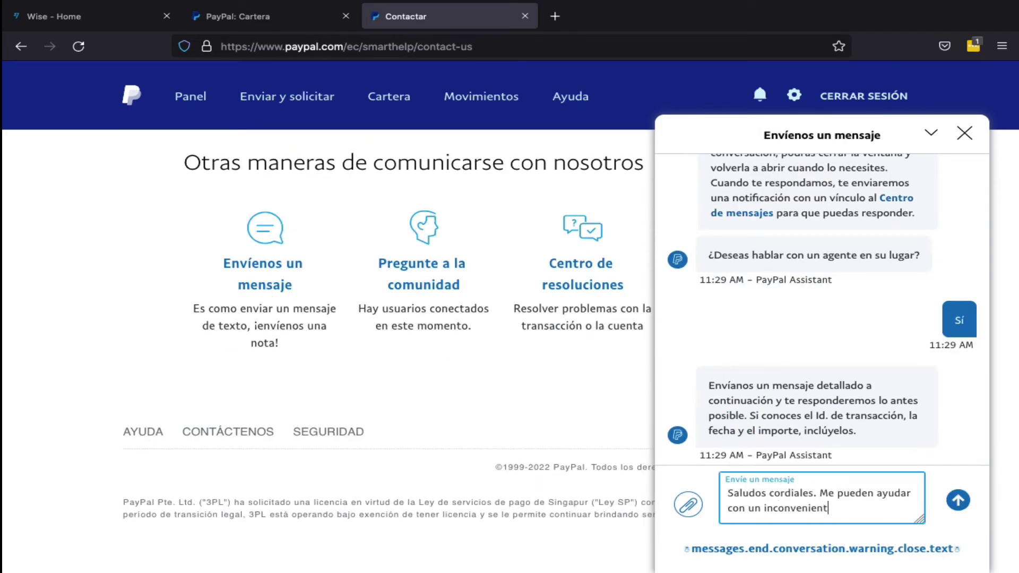
left_click(840, 482)
type("que")
key("ctrl+End")
type("U me arroja un mensaje de error.")
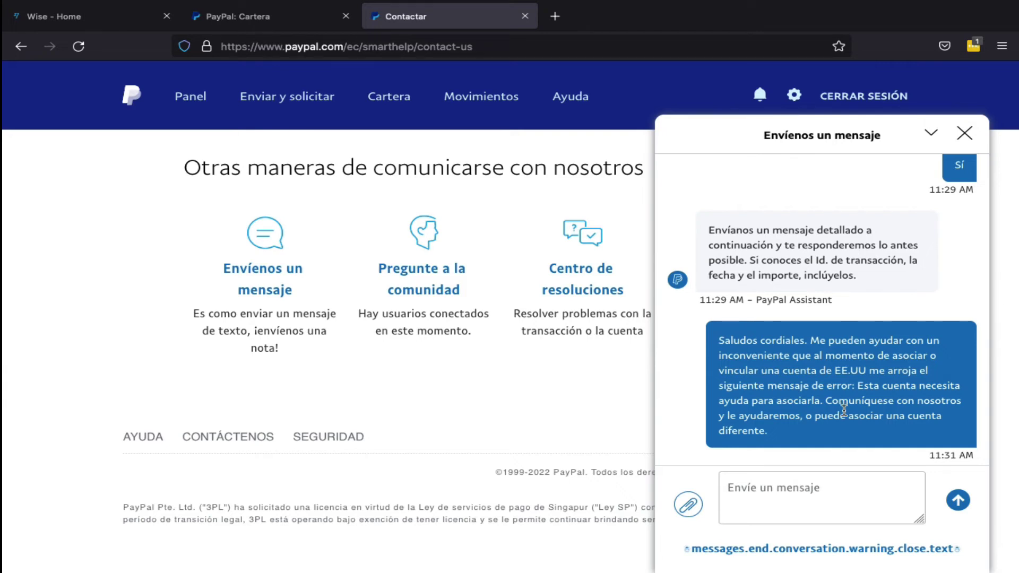
- Select the PayPal contact page's address and dismiss the suggestion list, leaving the support chat in view
left_click(494, 47)
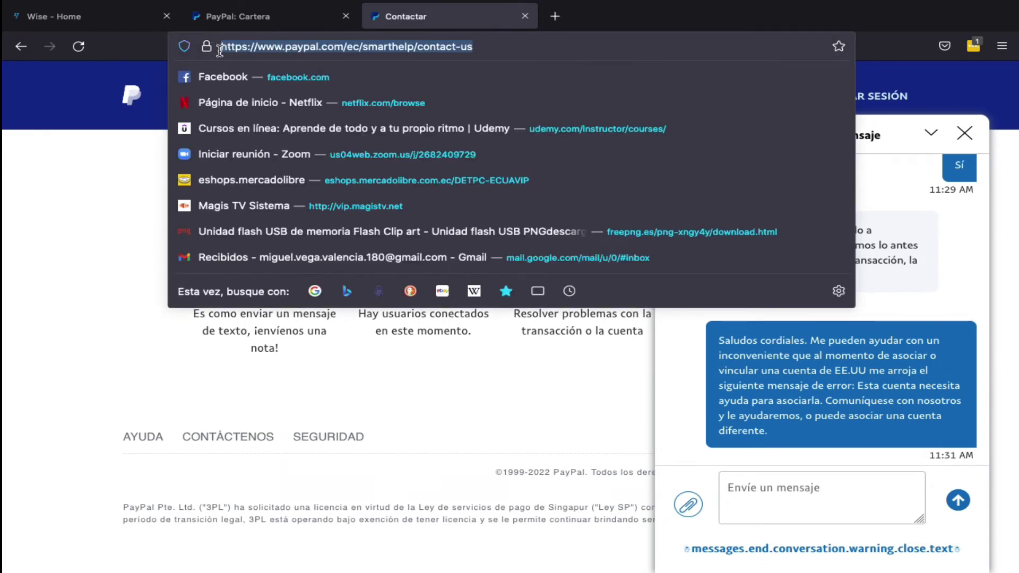
left_click(481, 384)
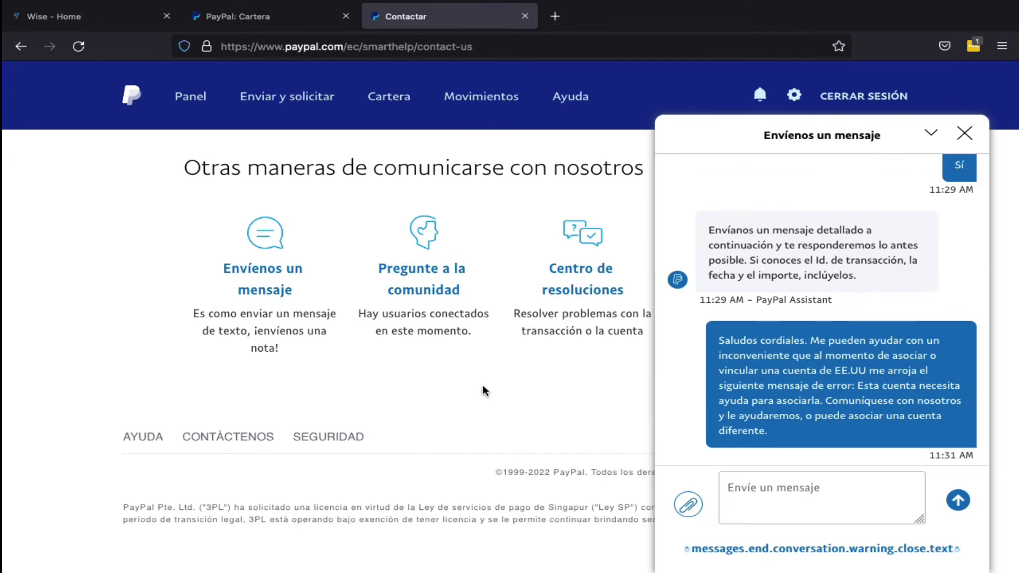